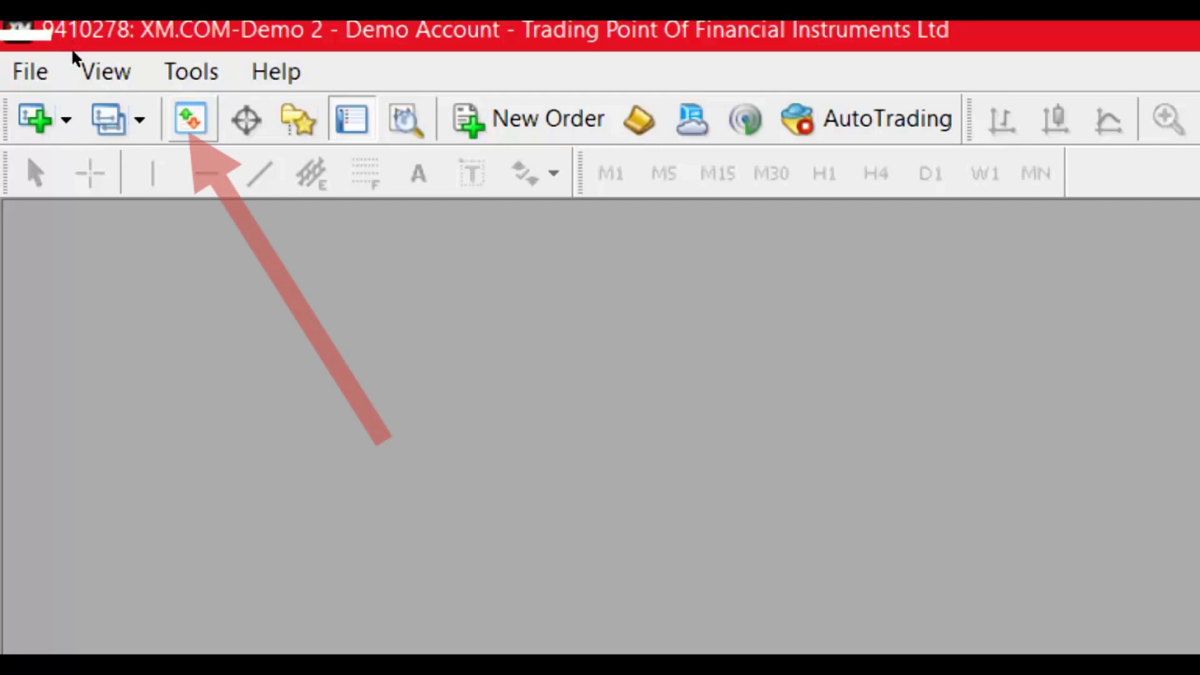
- Drag USDJPY and AUDCAD from Market Watch onto the workspace, dismissing the chart01.chr incorrect-path error
key("ctrl+m")
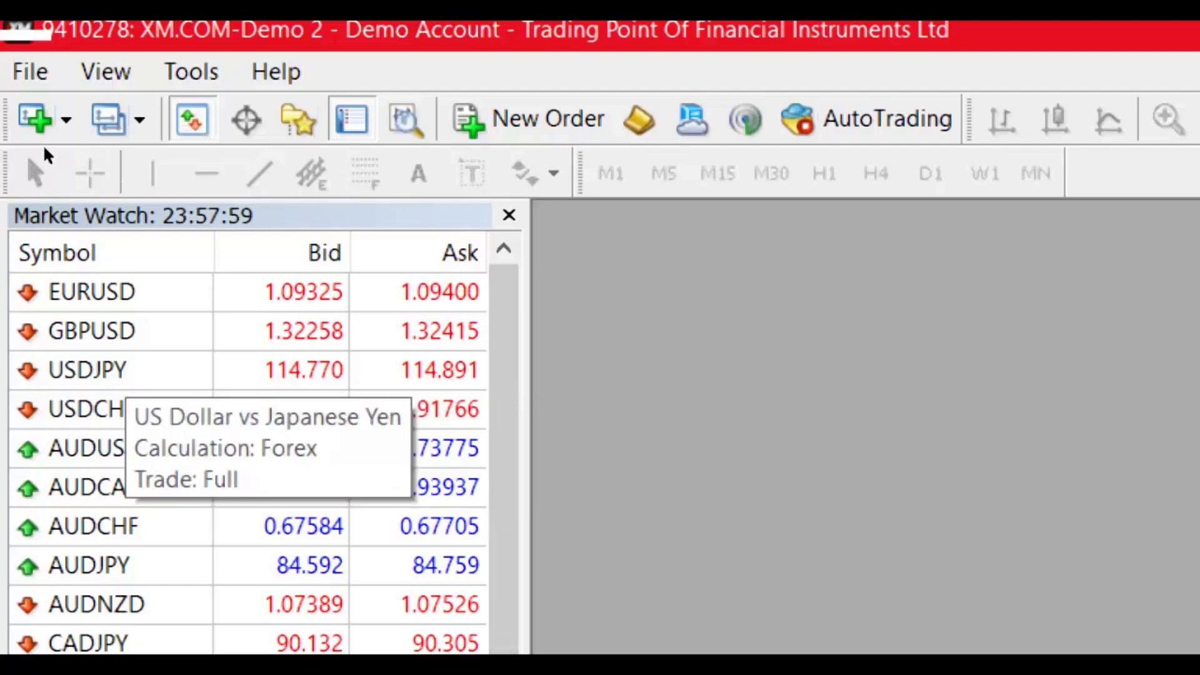
left_click_drag(88, 370, 361, 153)
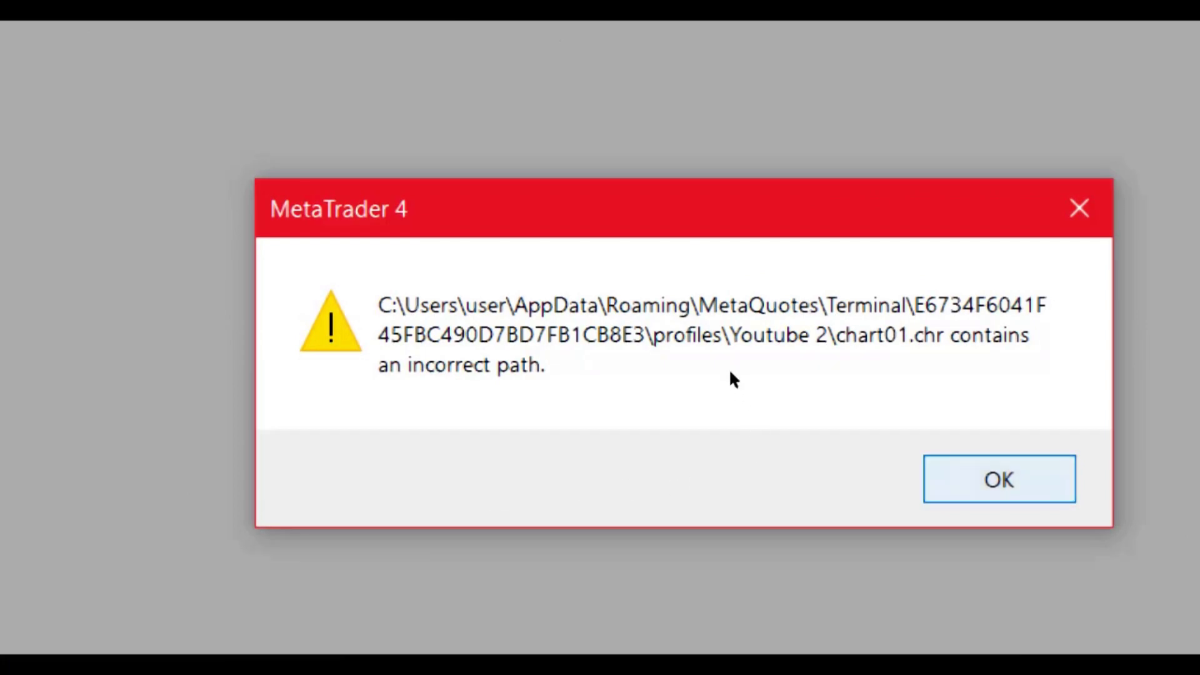
key("Return")
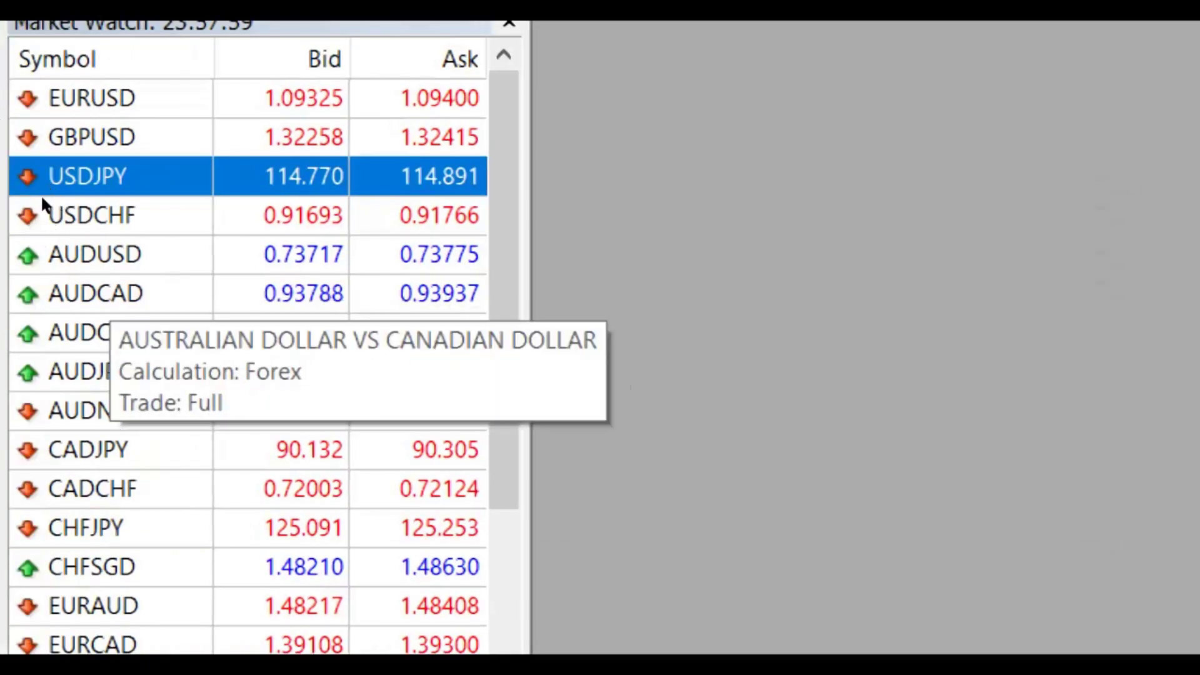
left_click_drag(75, 293, 459, 222)
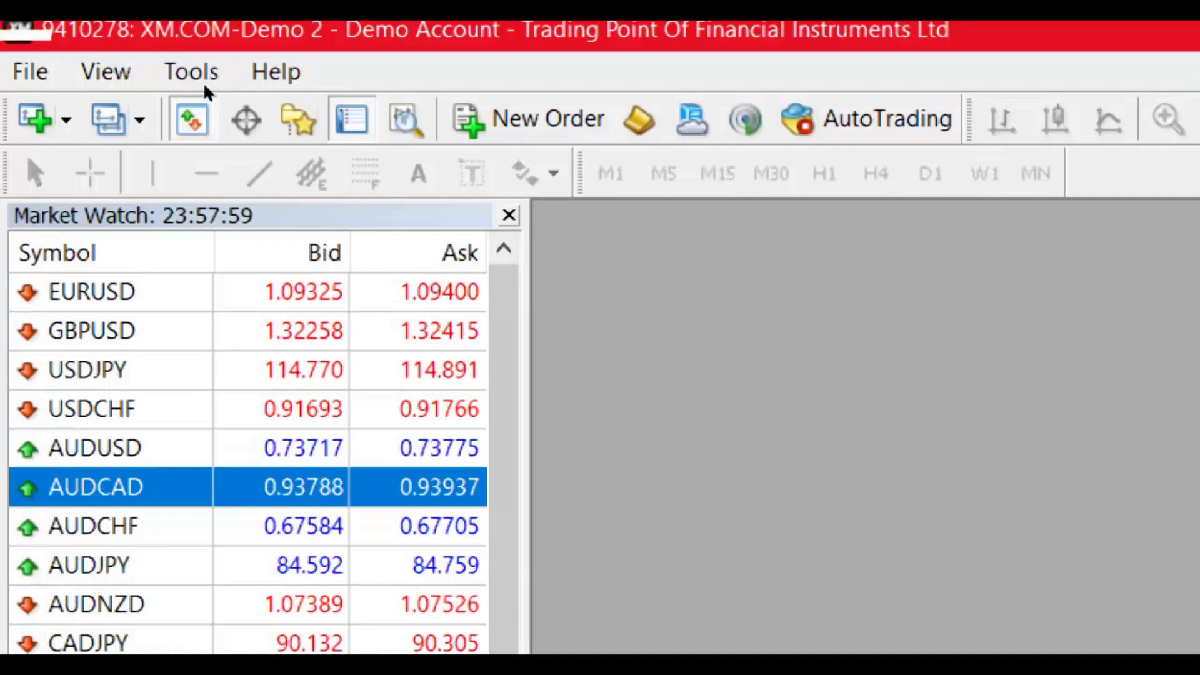
- Hide Market Watch and open the terminal's data folder via File > Open Data Folder
key("ctrl+m")
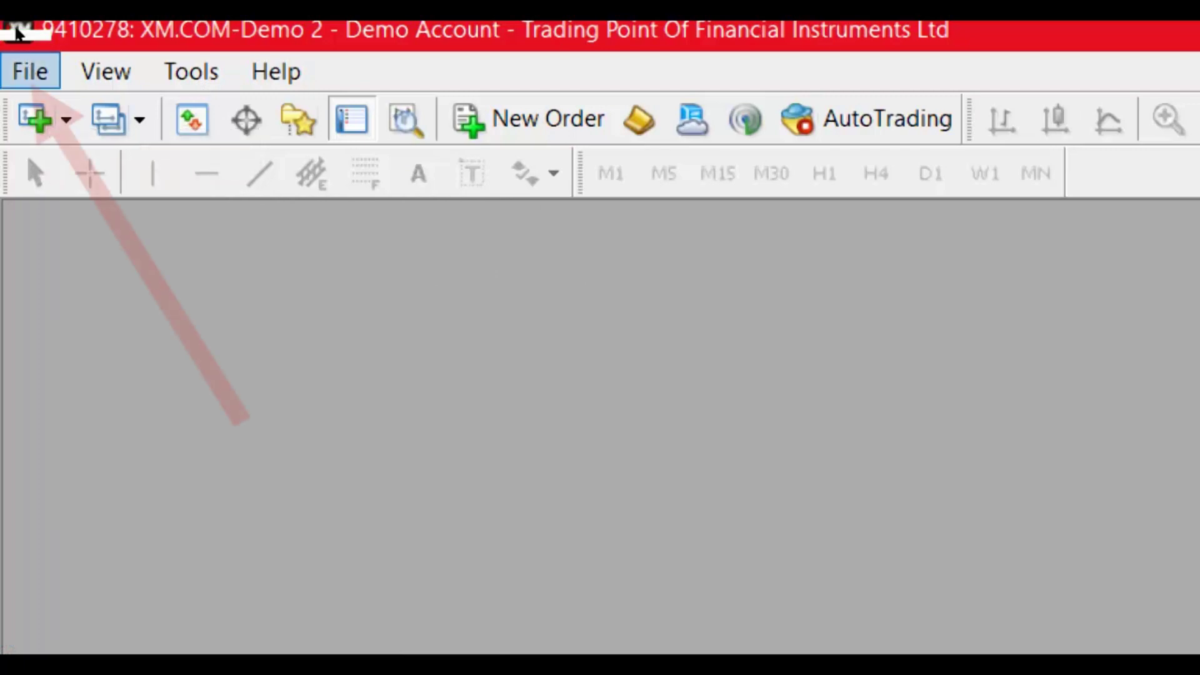
left_click(27, 62)
key("Down")
key("Down")
key("Down")
key("Down")
key("Return")
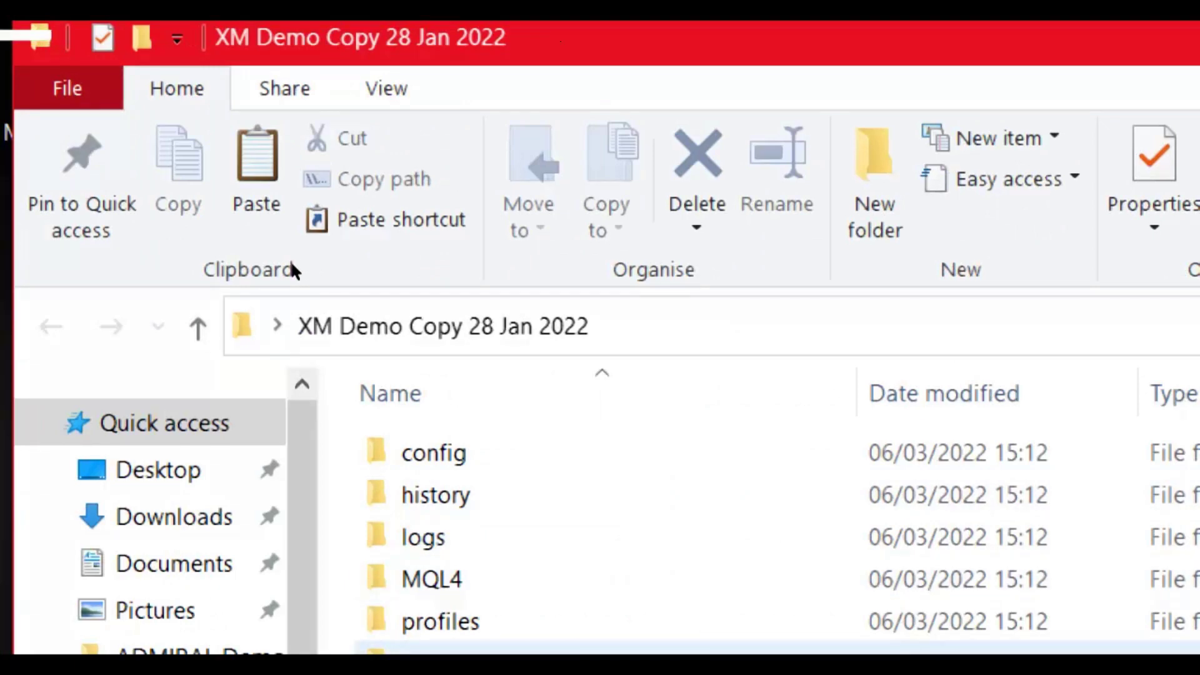
- Select all folders in the XM Demo Copy 28 Jan 2022 backup and bring up their copy actions
key("Up")
key("Up")
key("Up")
key("Up")
key("Up")
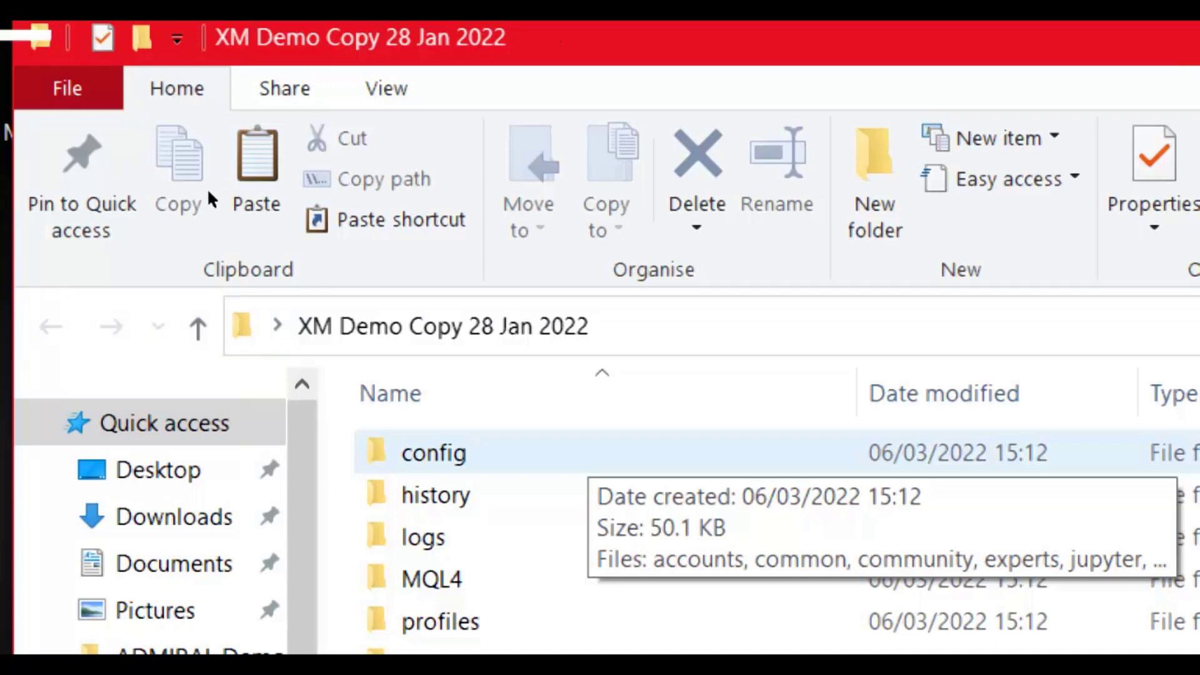
key("space")
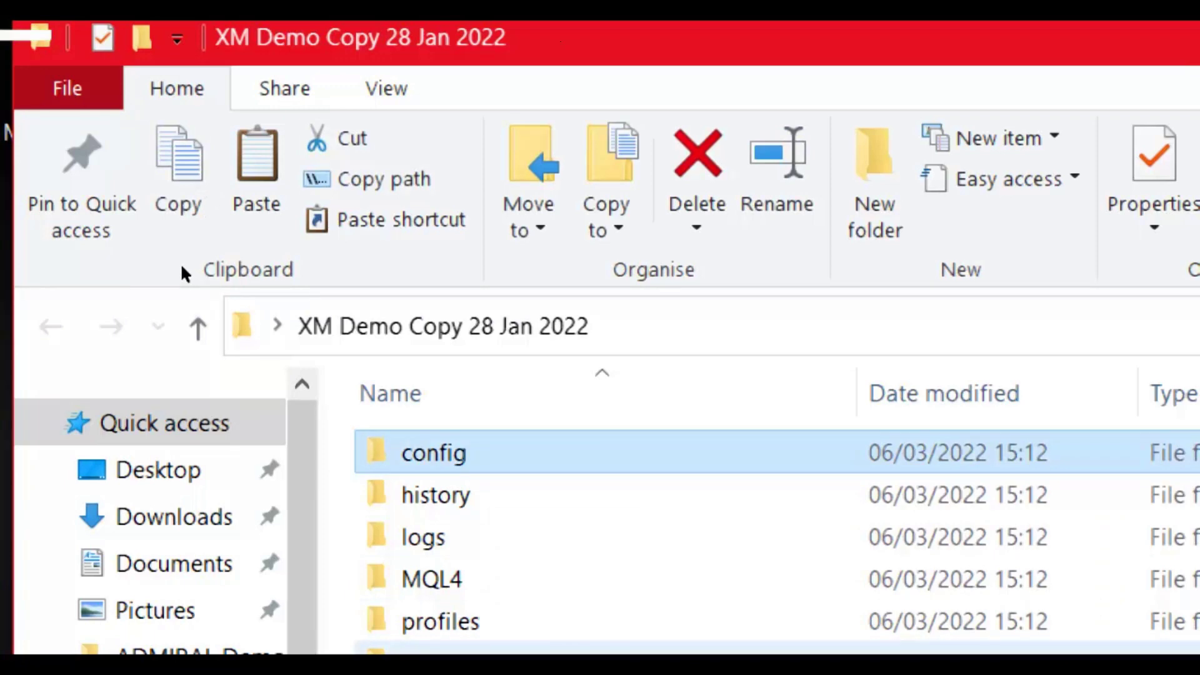
key("ctrl+a")
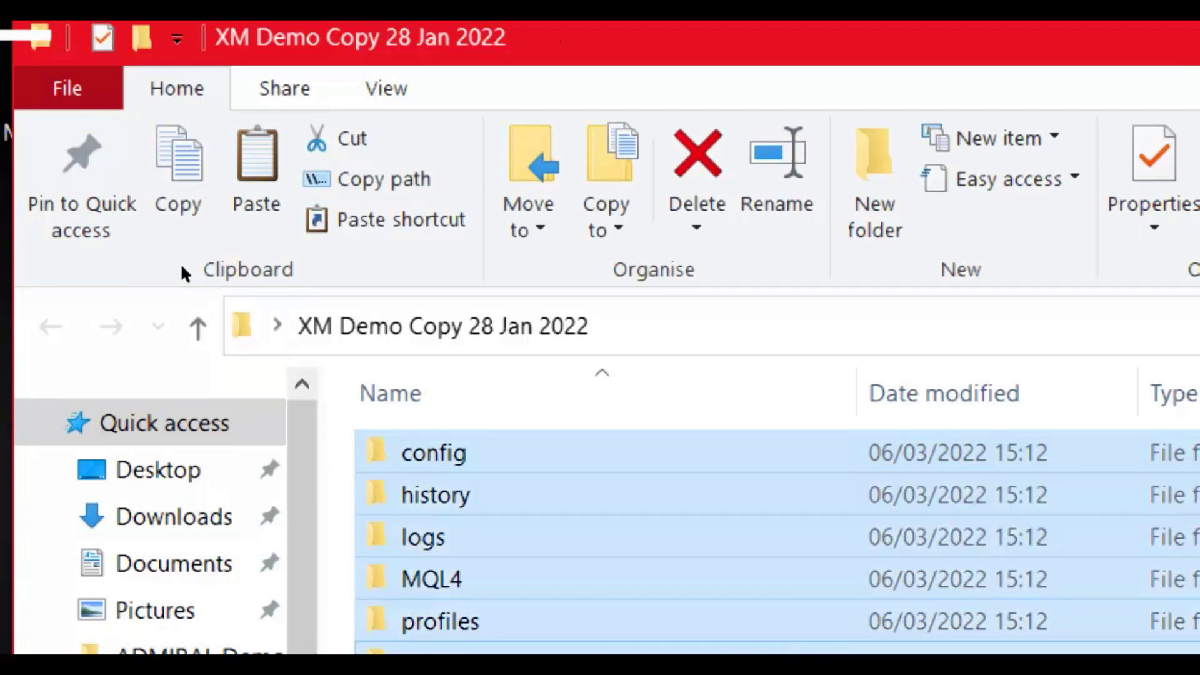
key("shift+F10")
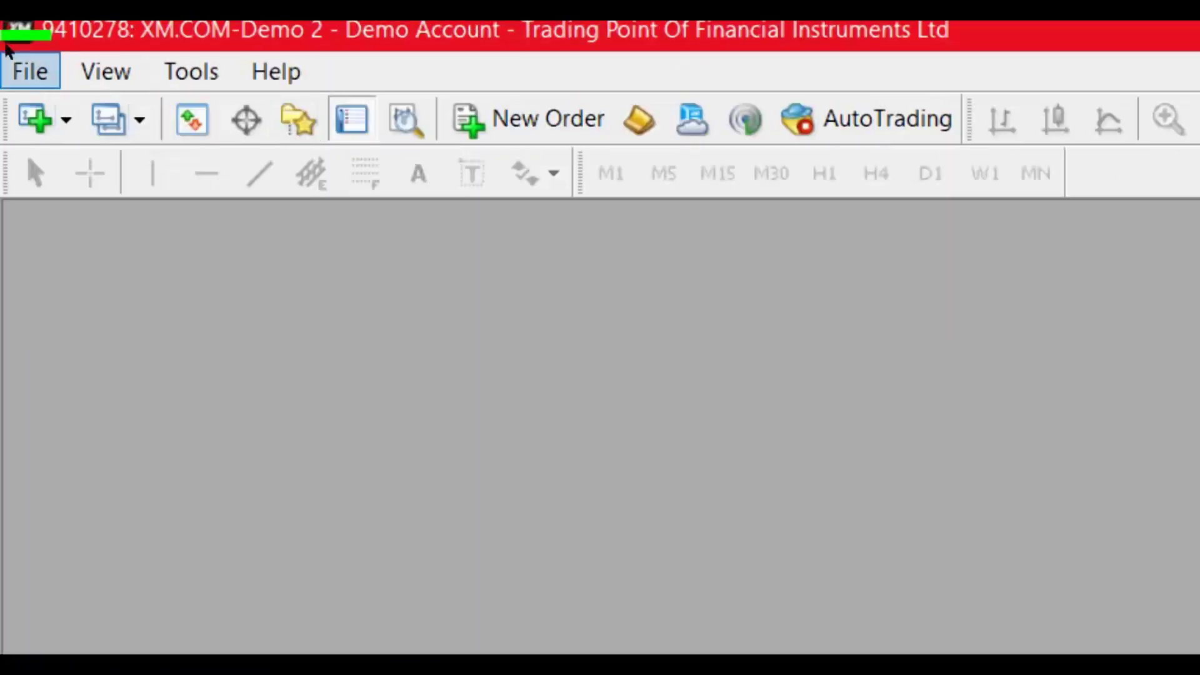
- Open the terminal's data folder from File > Open Data Folder and paste the backed-up folders into it
left_click(19, 69)
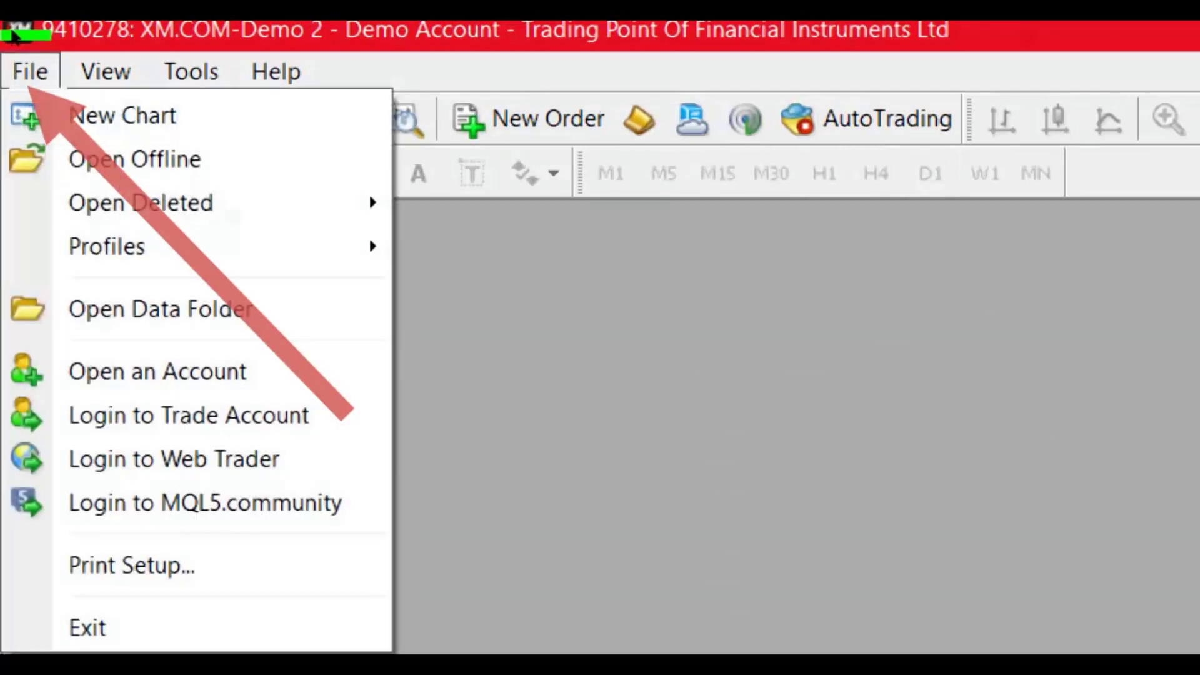
key("Down")
key("Down")
key("Down")
key("Down")
key("Down")
key("Down")
key("Up")
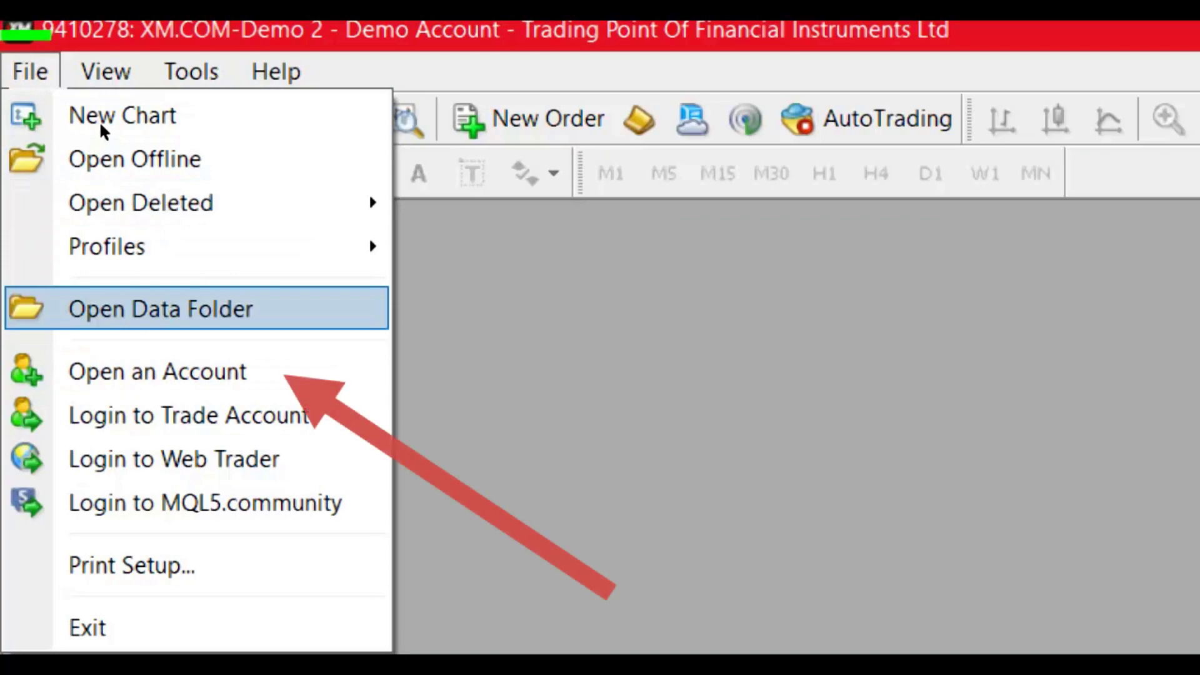
key("Return")
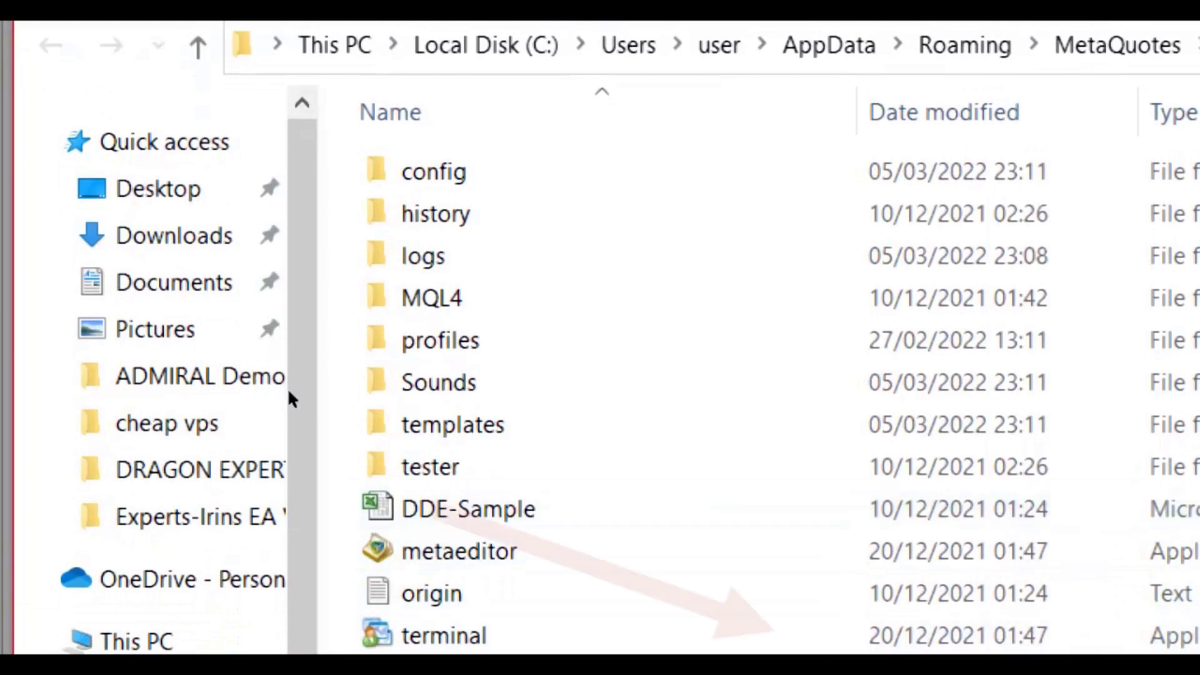
right_click(725, 674)
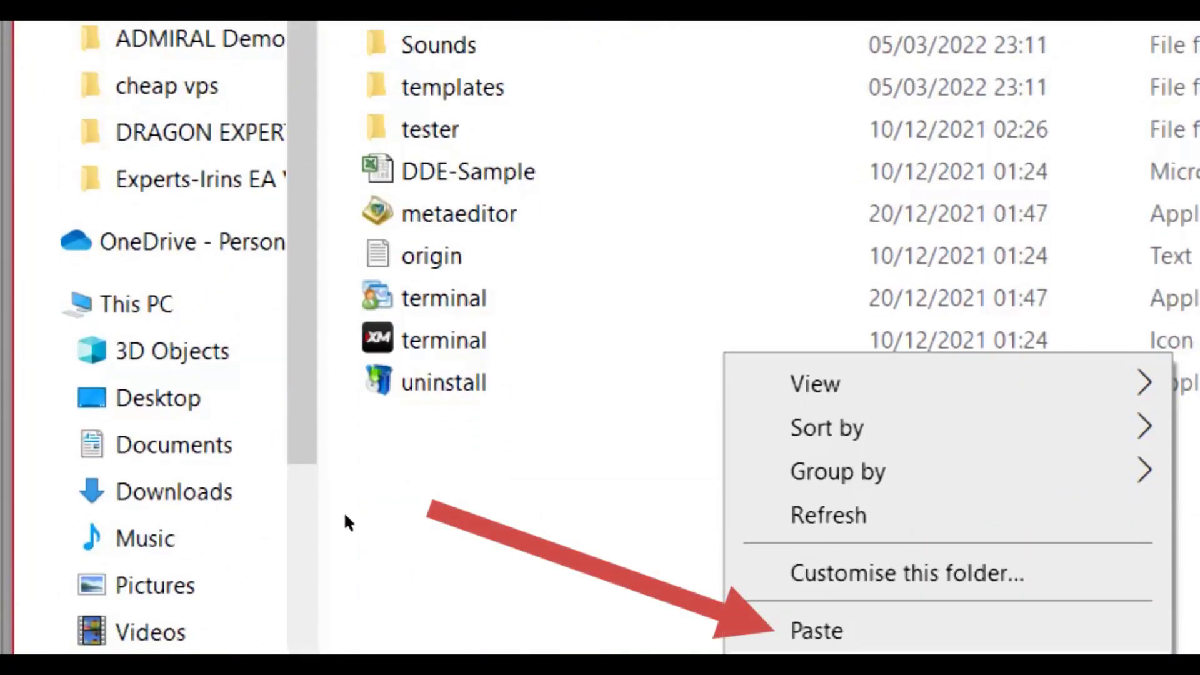
key("p")
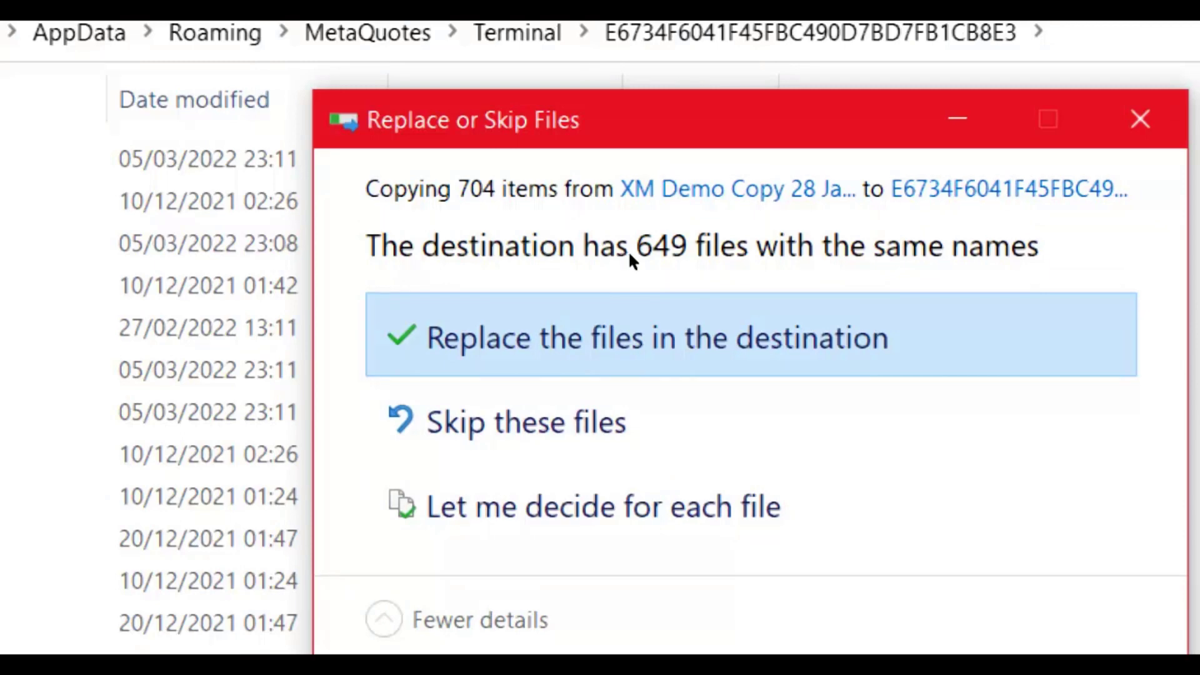
- Replace the 649 duplicate files in the destination with the backup copies
key("Return")
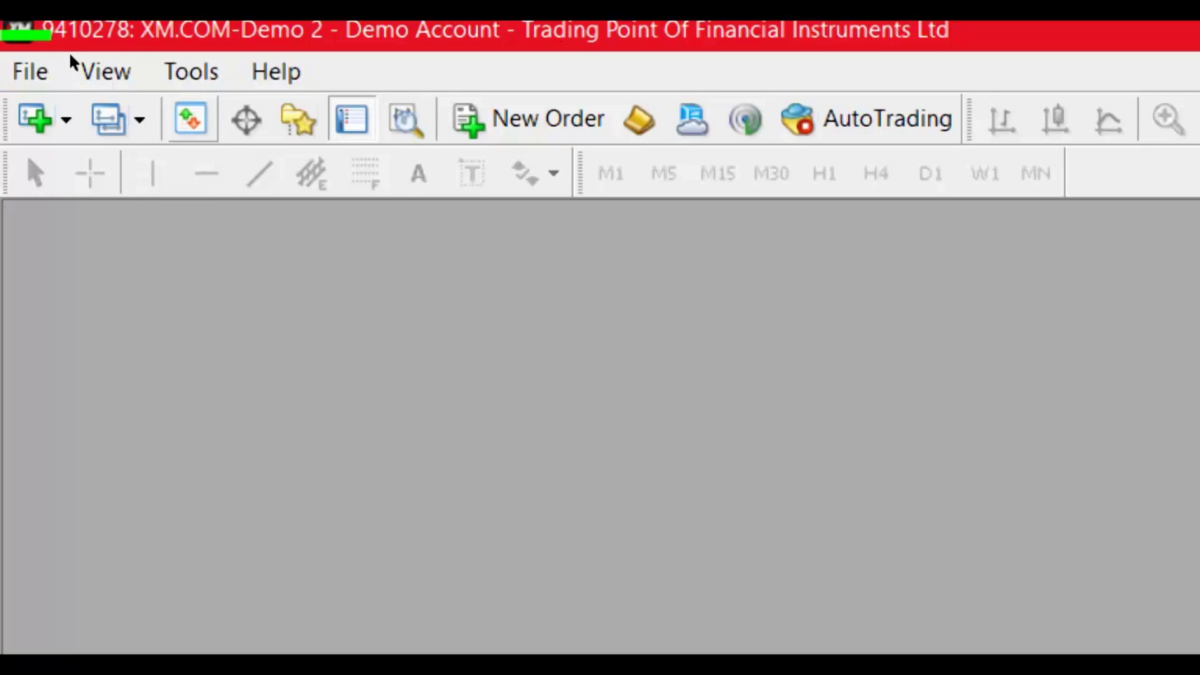
- Show the Market Watch symbol list with Ctrl+M
key("ctrl+m")
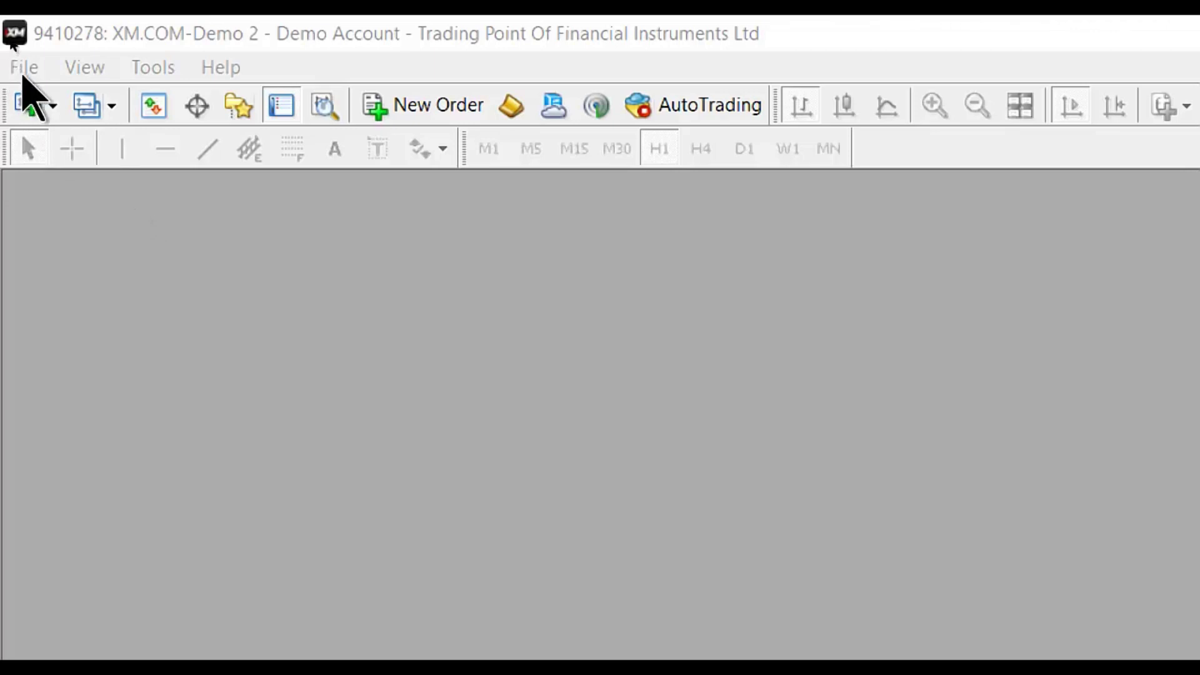
- Load the Default profile from File > Profiles
left_click(24, 67)
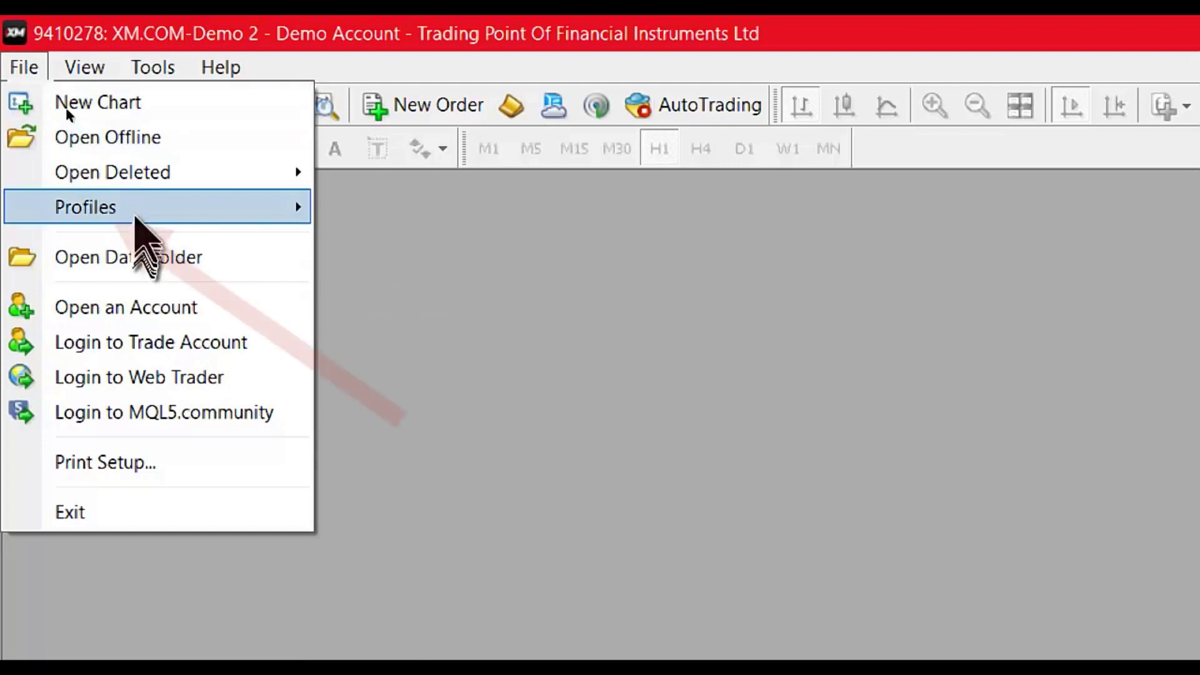
mouse_move(135, 208)
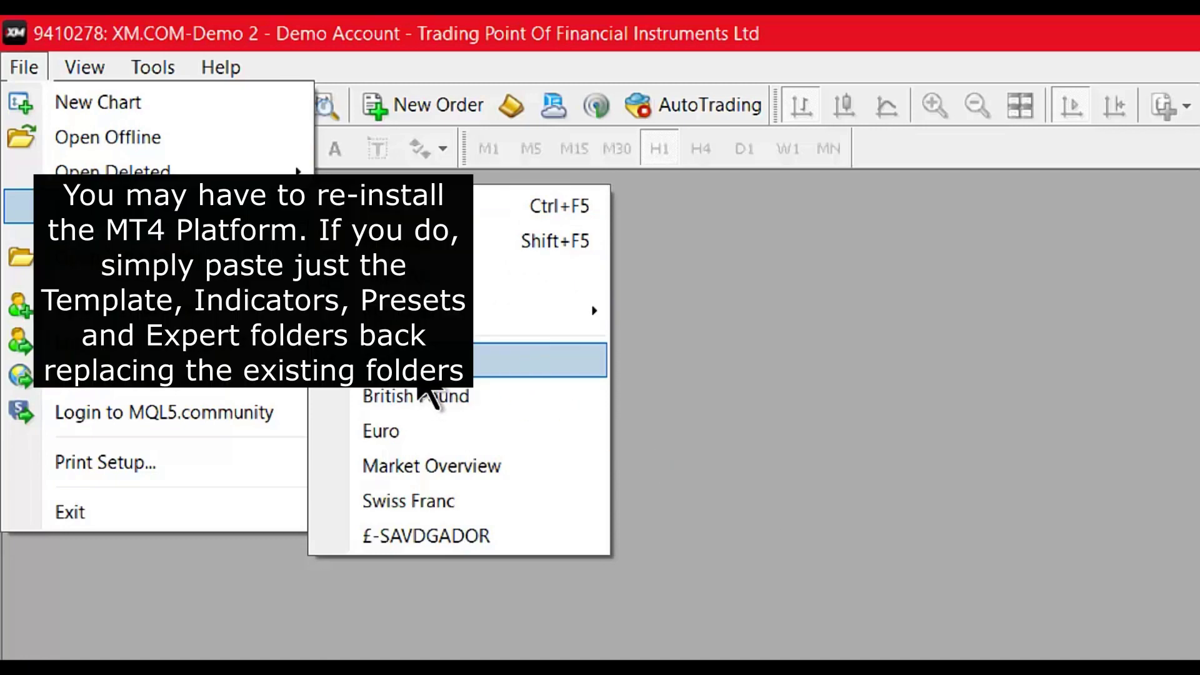
left_click(419, 378)
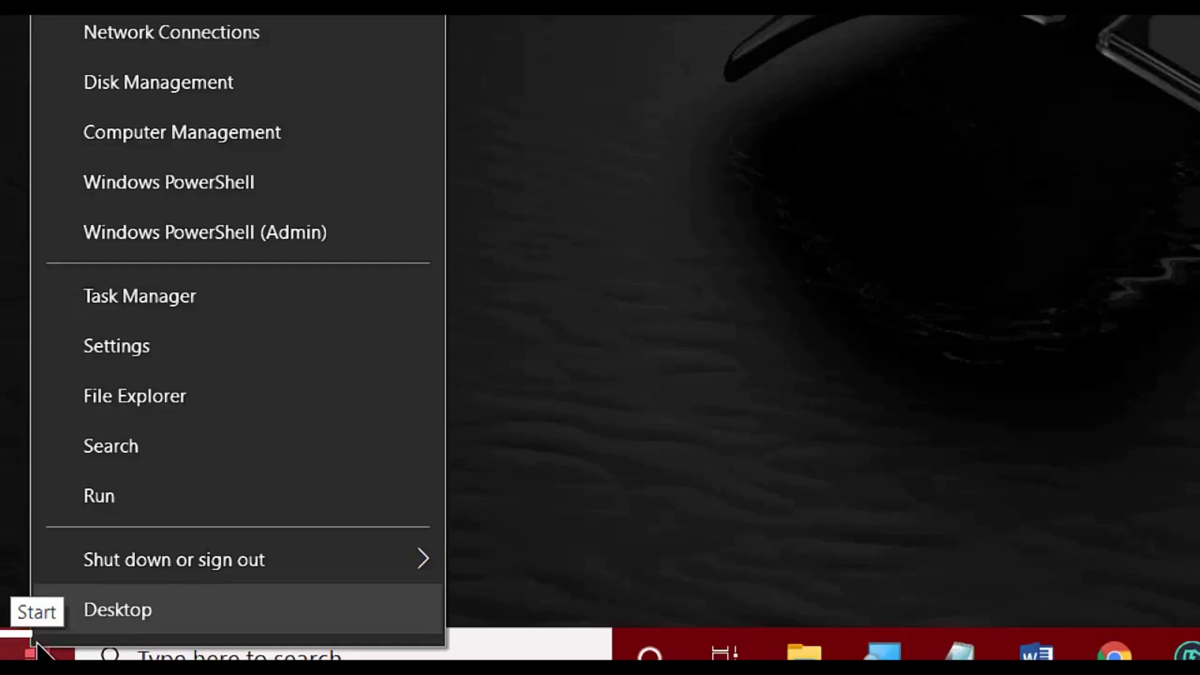
- Open the Run prompt with prefetch entered to launch the Prefetch folder
left_click(97, 496)
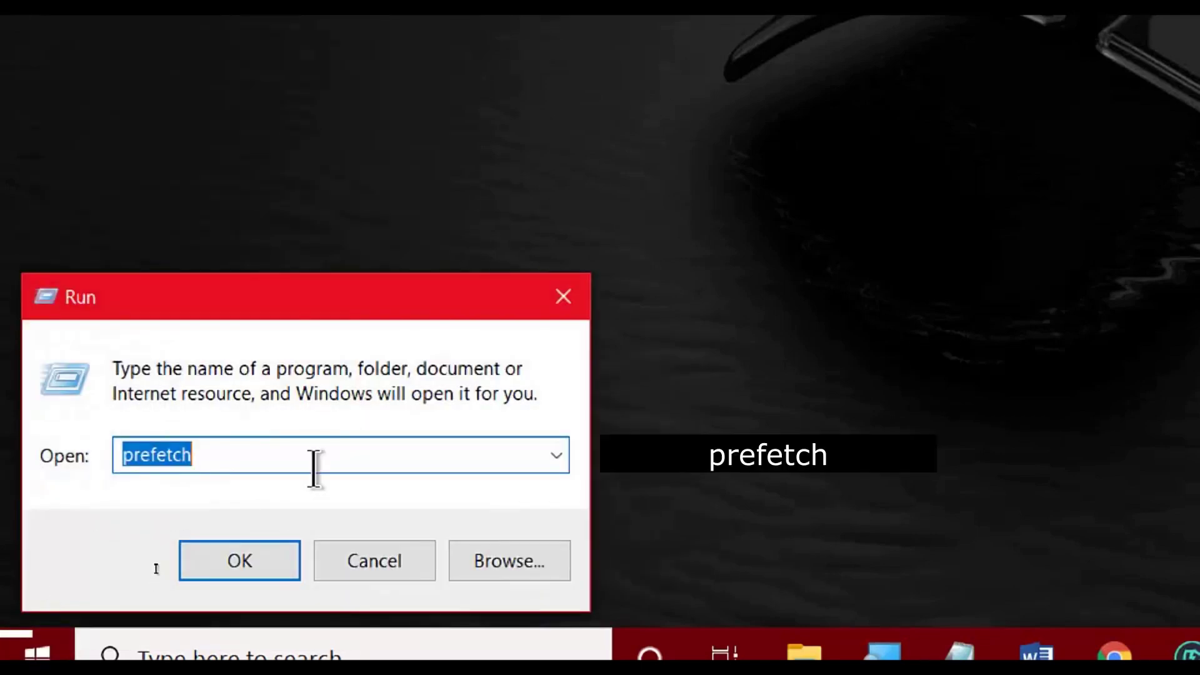
left_click(302, 460)
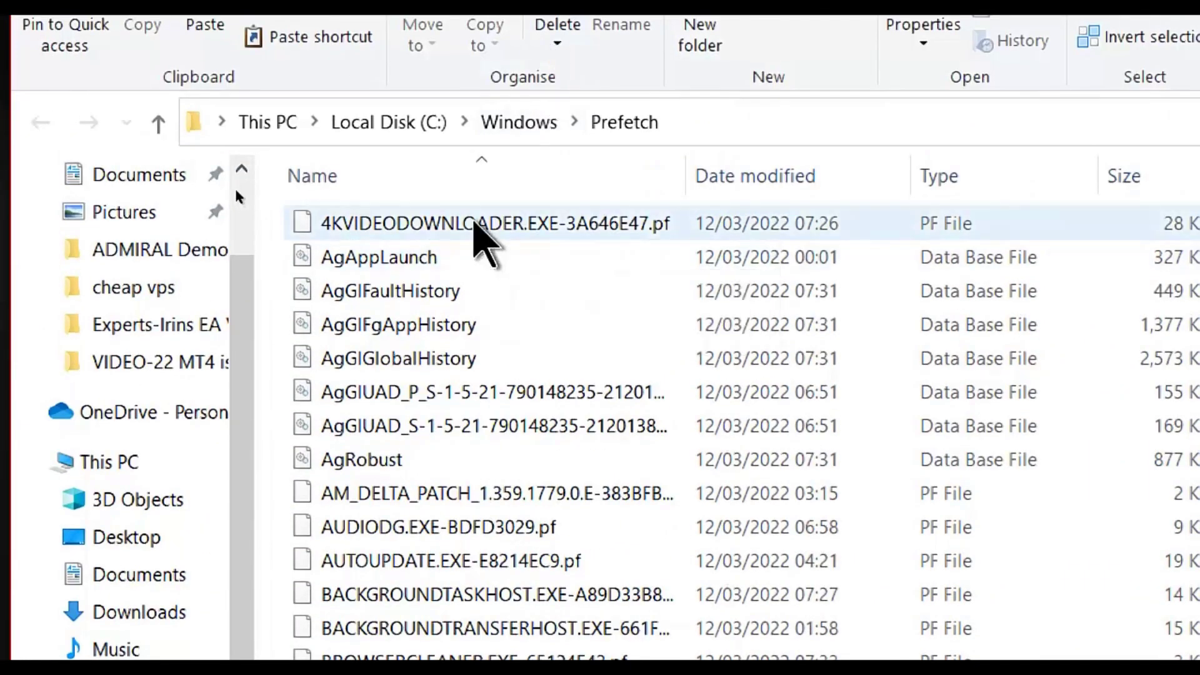
- Browse the Prefetch file list, leaving 4KVIDEODOWNLOADER.EXE-3A646E47.pf unrenamed, and select the first file
left_click(475, 223)
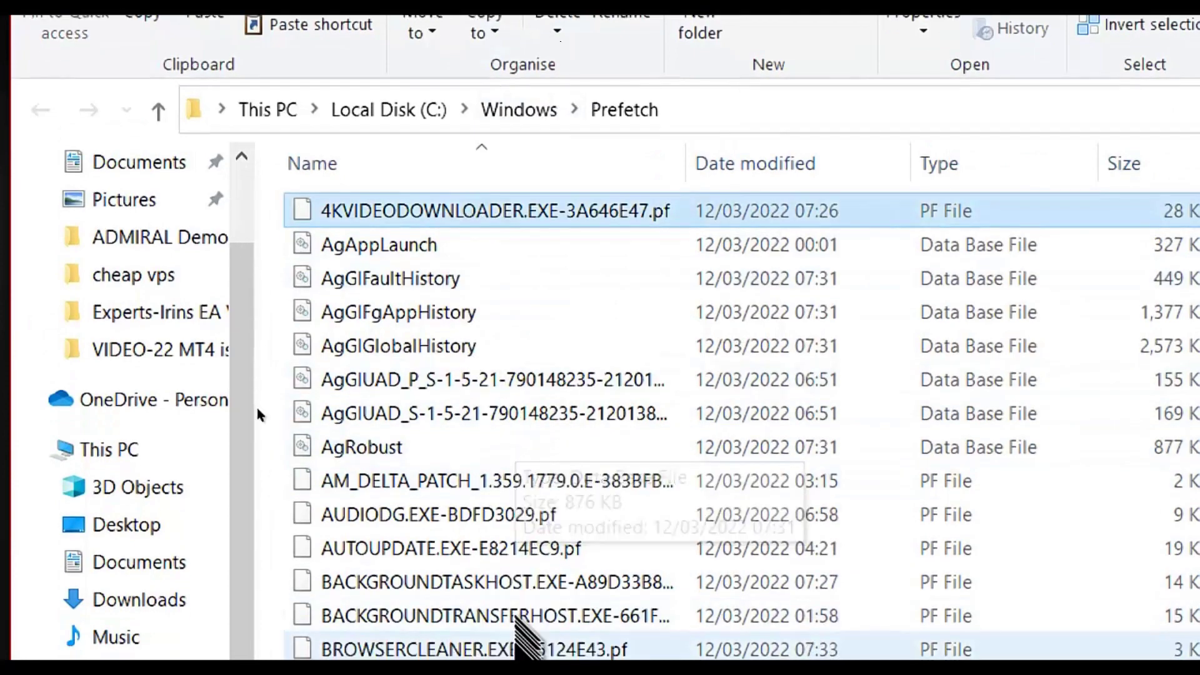
scroll(500, 475, "down", 10)
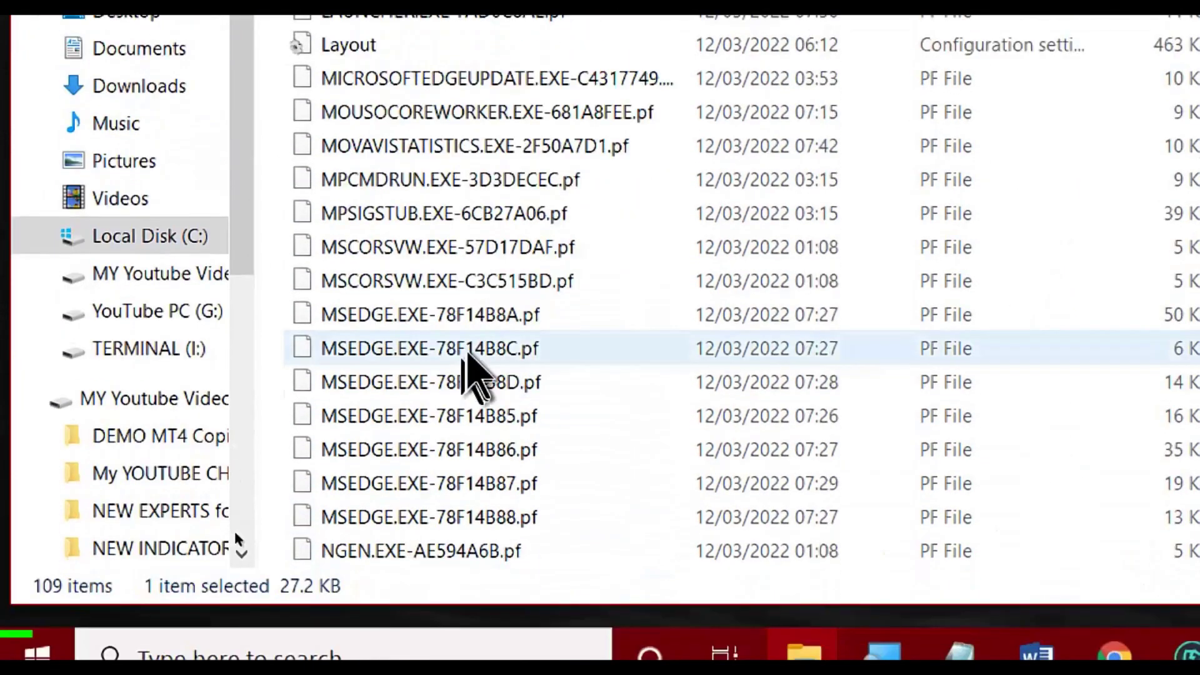
scroll(475, 375, "down", 12)
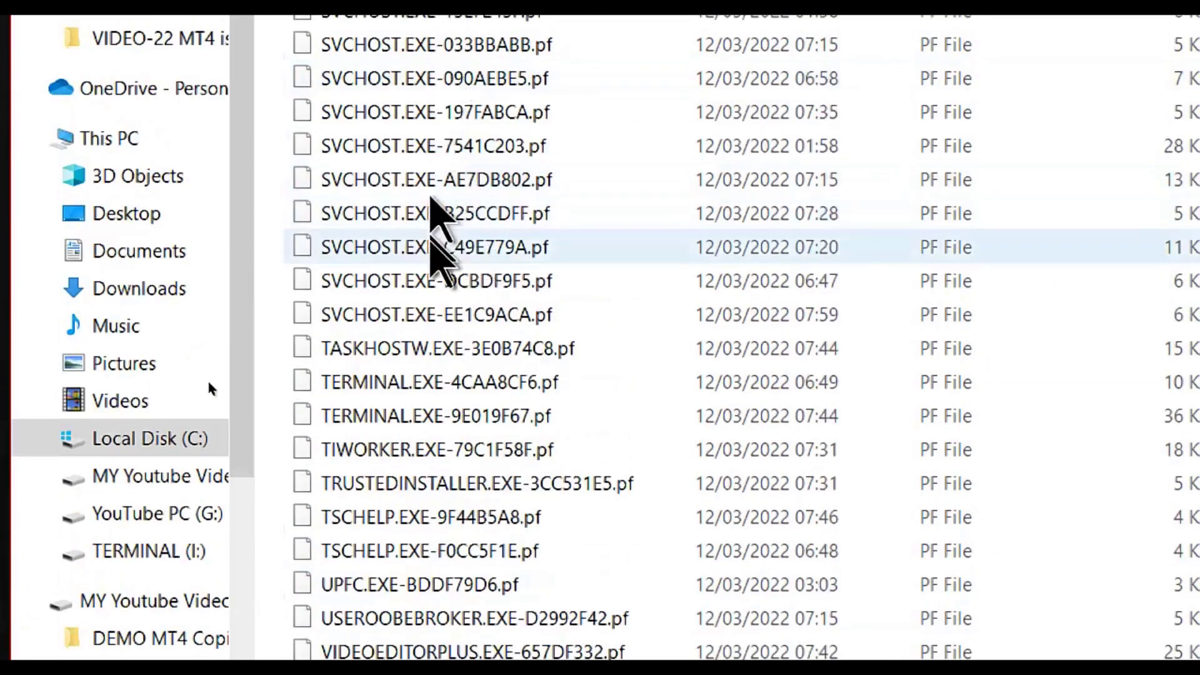
scroll(430, 97, "up", 20)
scroll(428, 275, "up", 5)
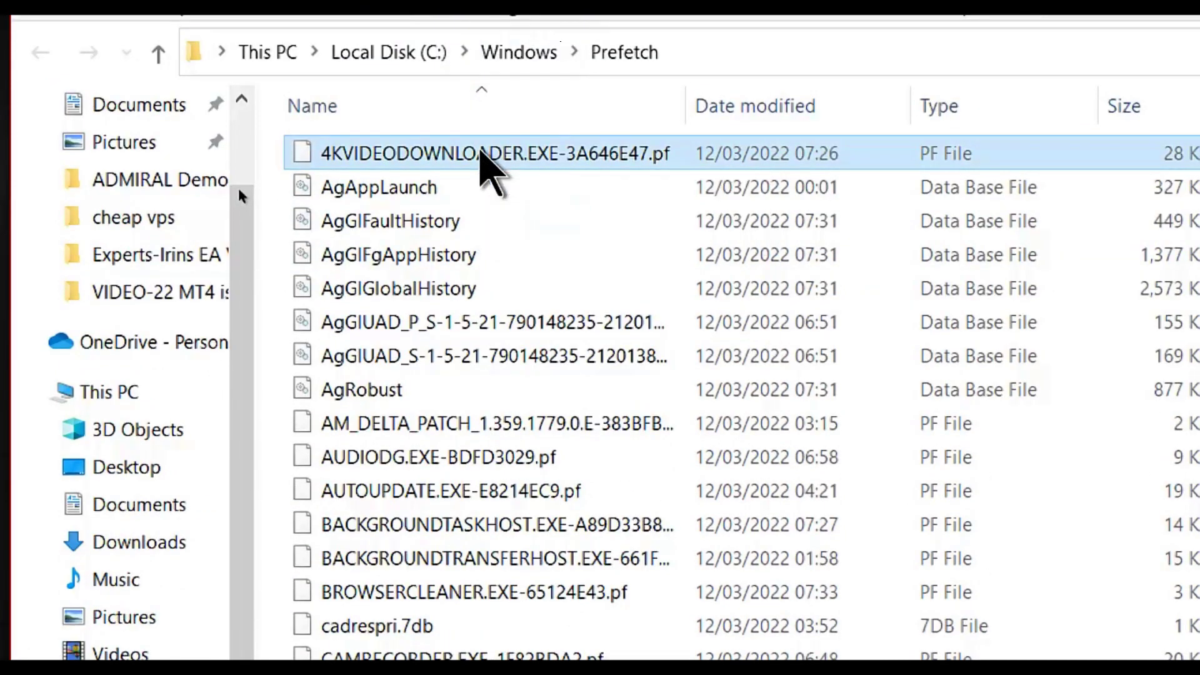
left_click(484, 156)
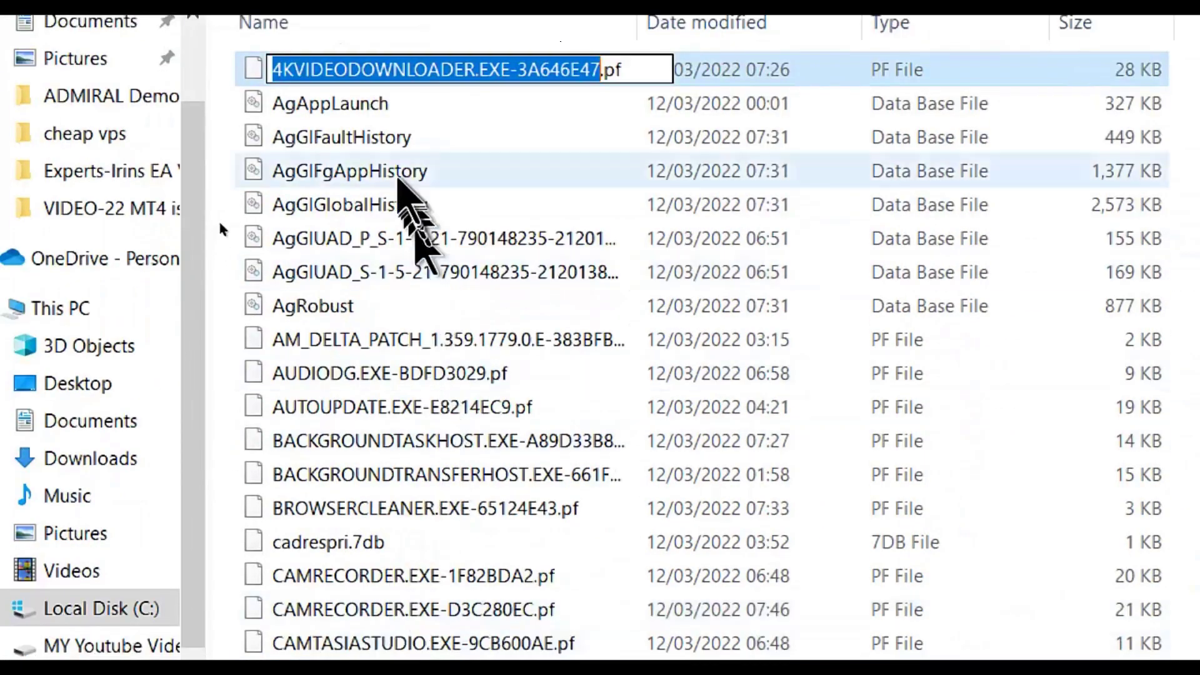
left_click(395, 138)
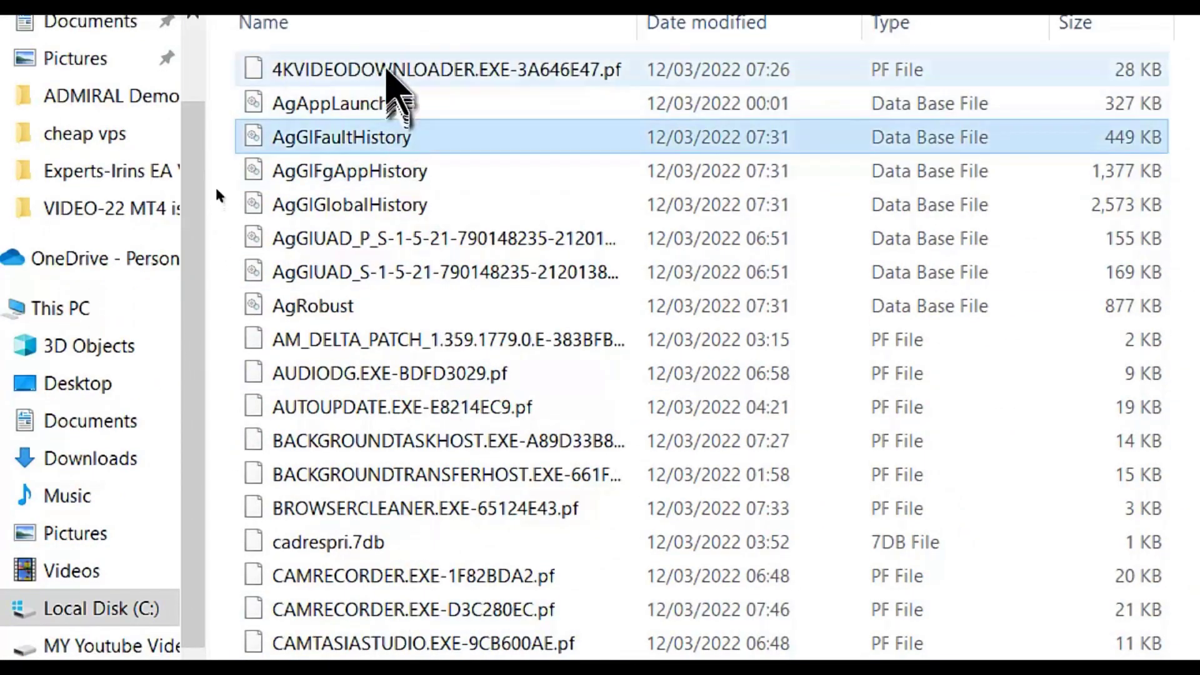
left_click(387, 70)
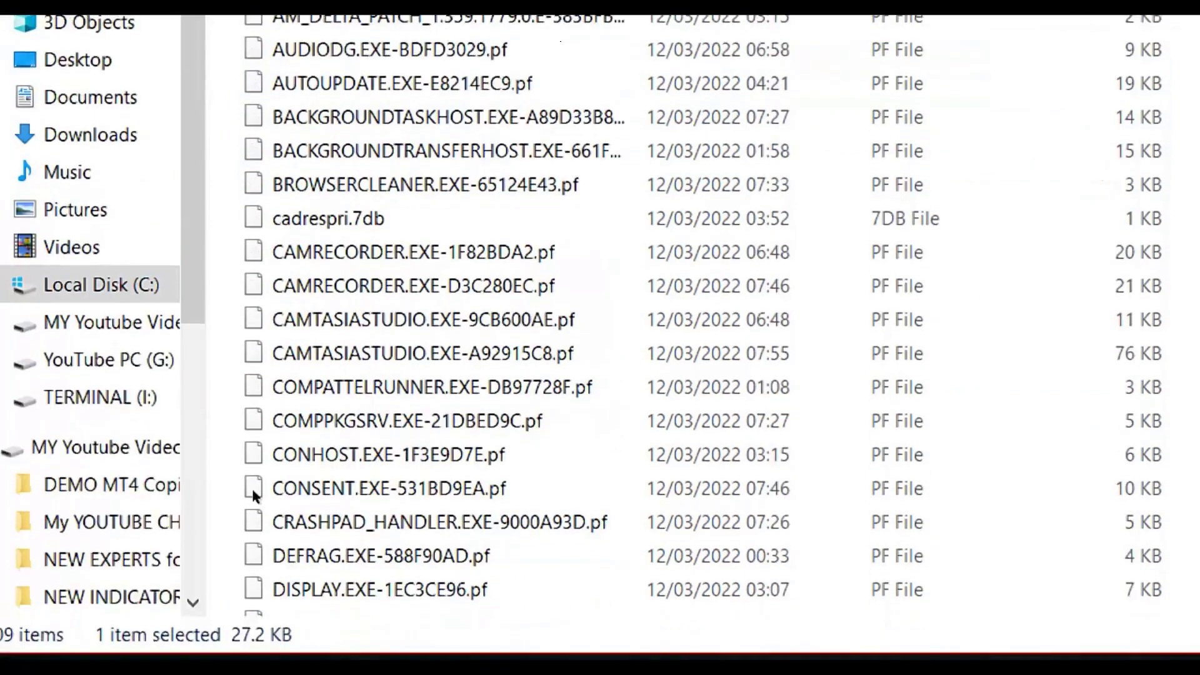
scroll(450, 325, "down", 15)
scroll(437, 425, "down", 20)
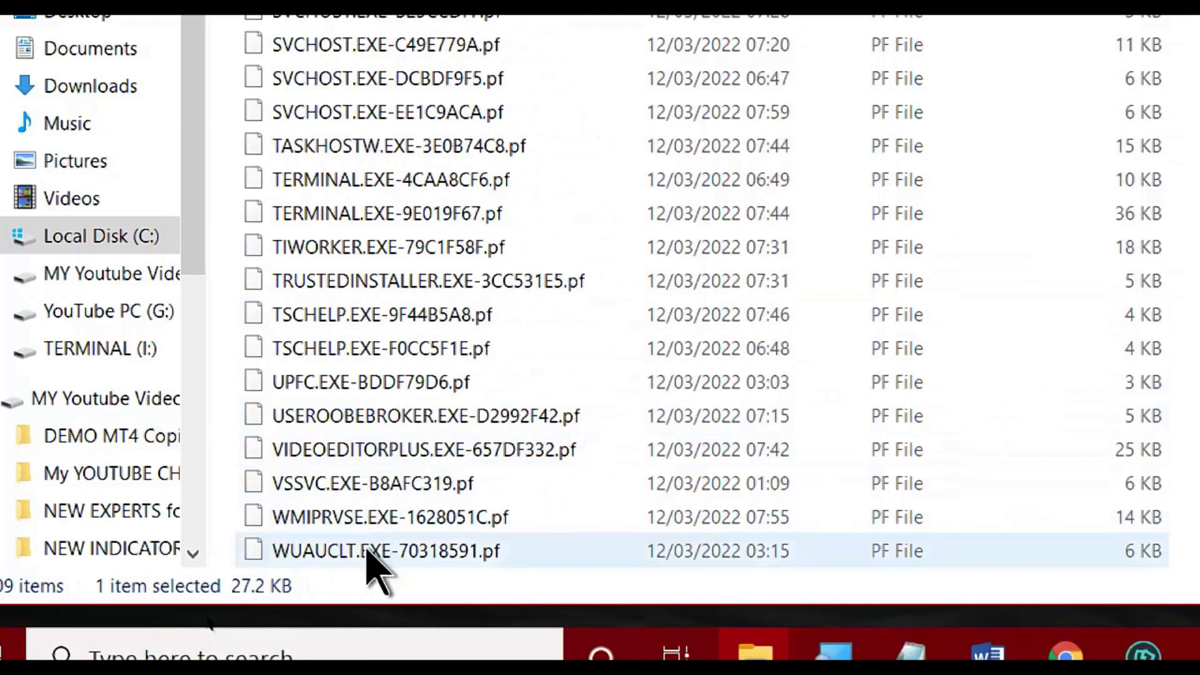
- Delete all files in the Prefetch folder, skipping the one still in use
mouse_move(373, 569)
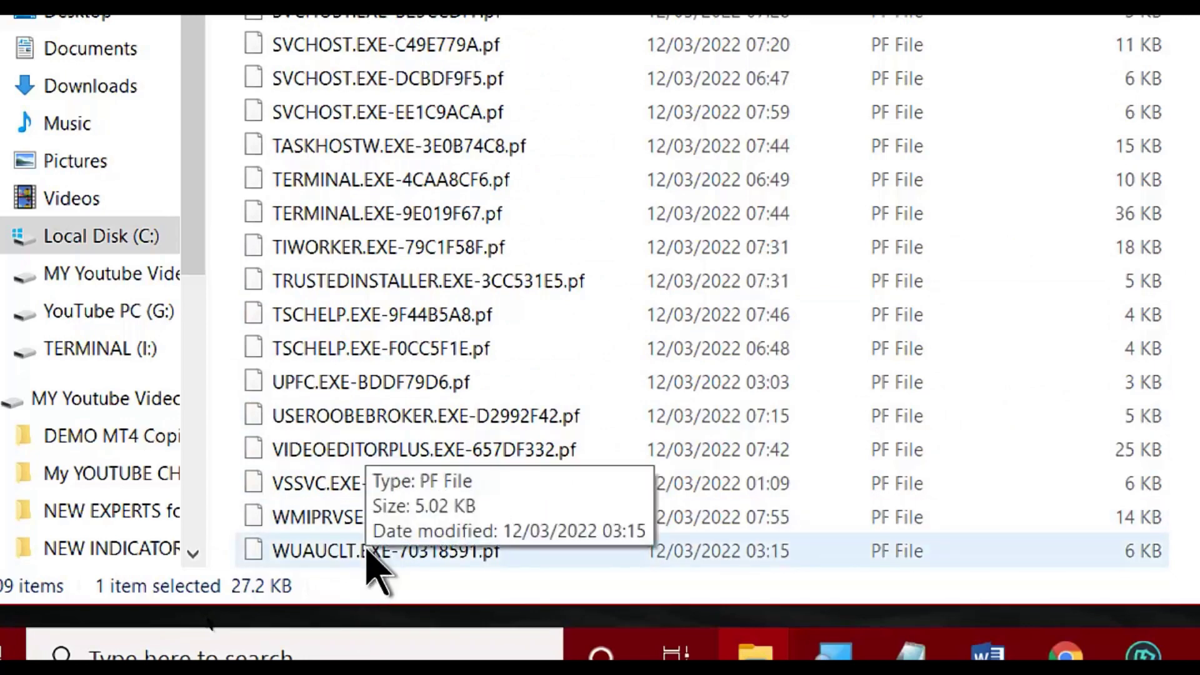
key("ctrl+a")
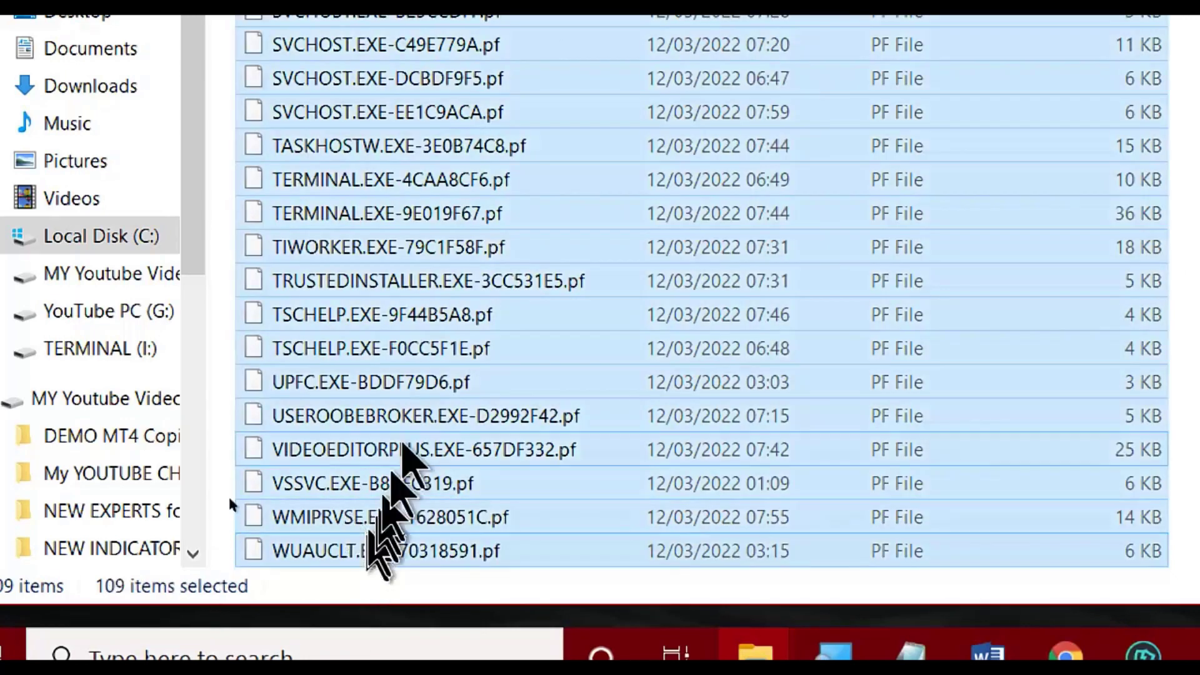
right_click(397, 244)
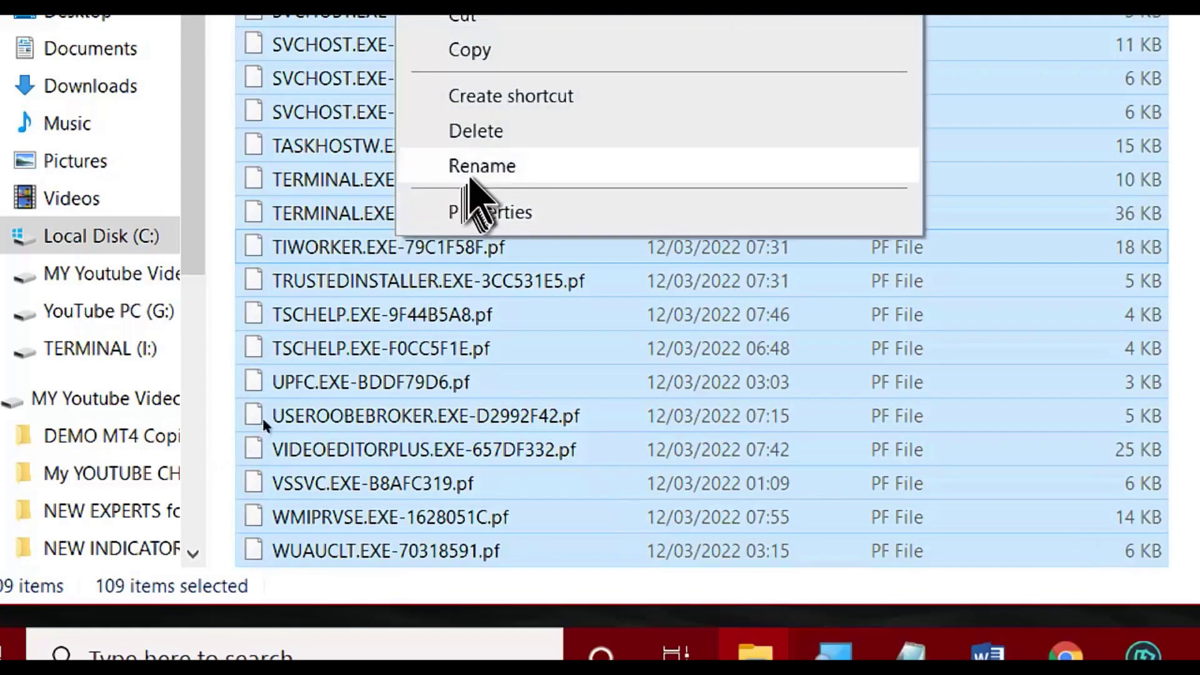
left_click(484, 133)
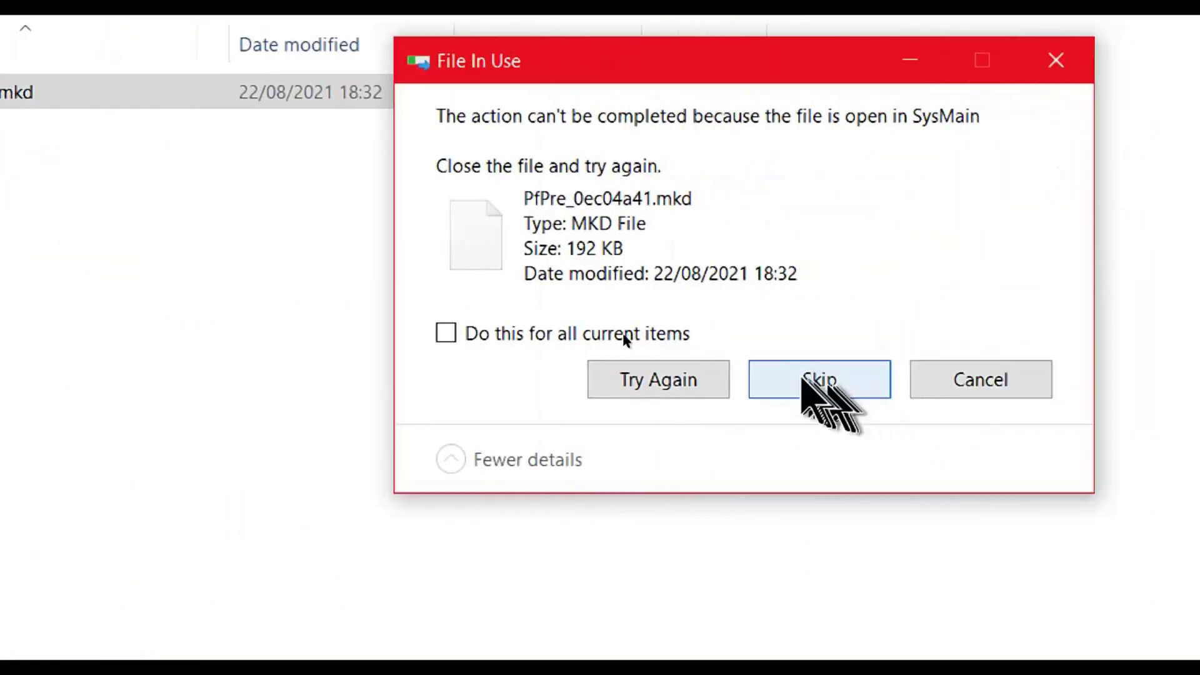
left_click(796, 387)
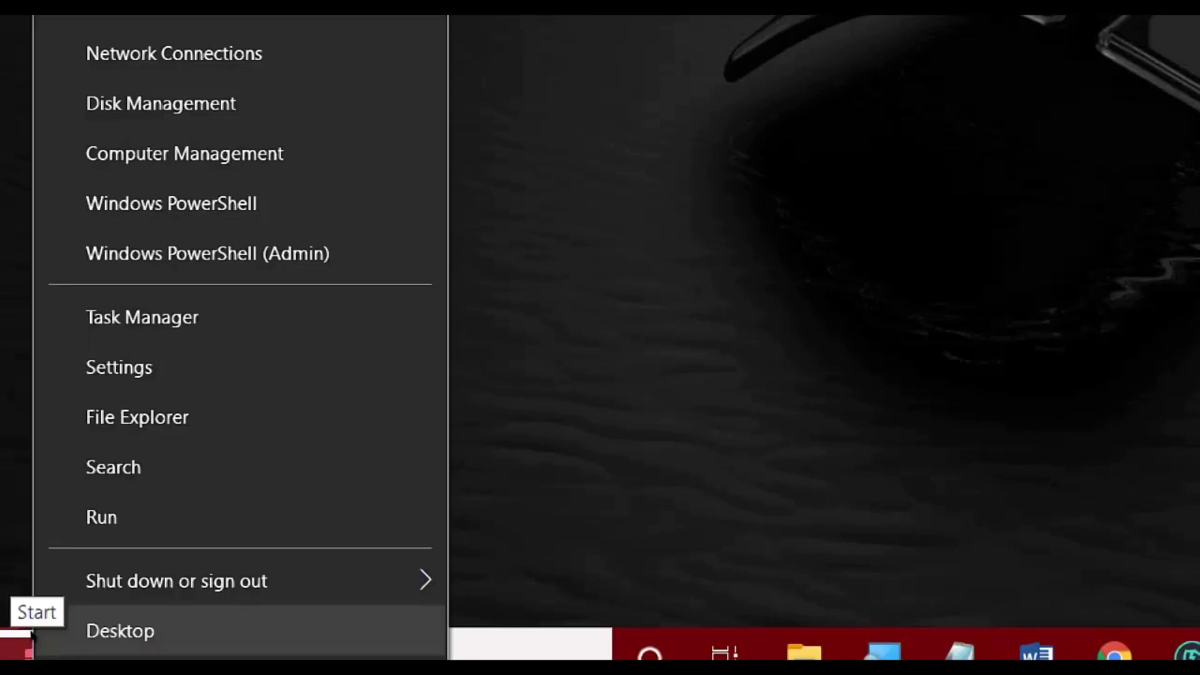
- Run 'temp' from the Run dialog to open the C:\Windows\Temp folder
left_click(128, 517)
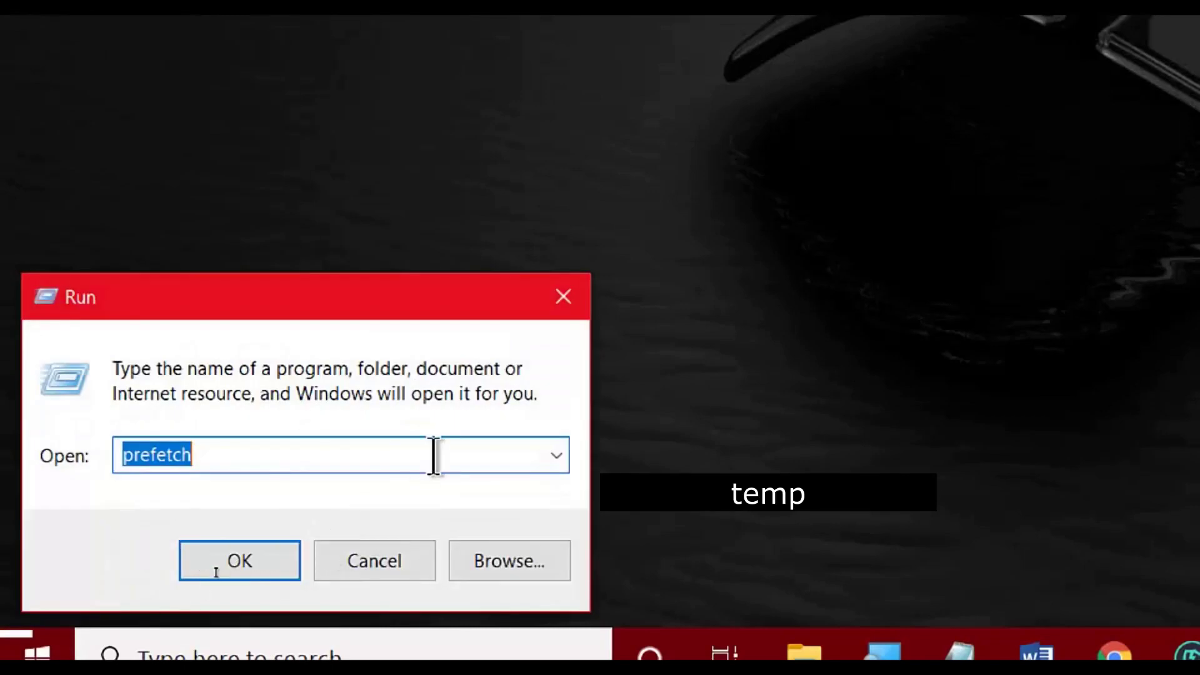
type("te")
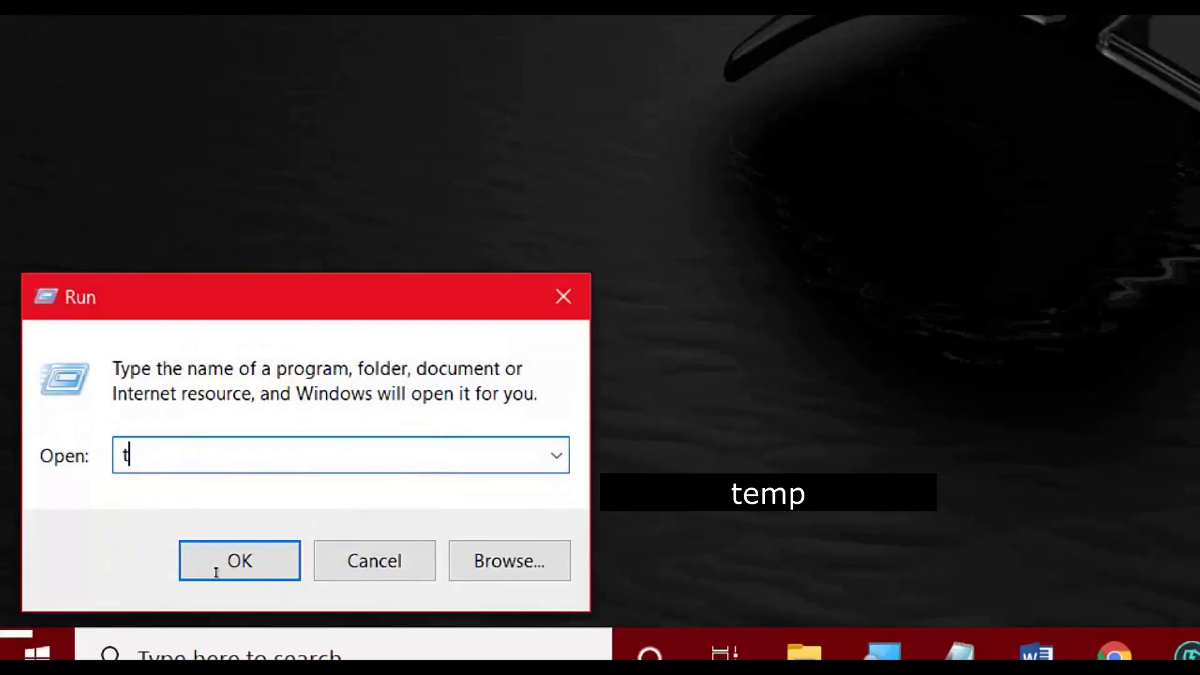
type("mp")
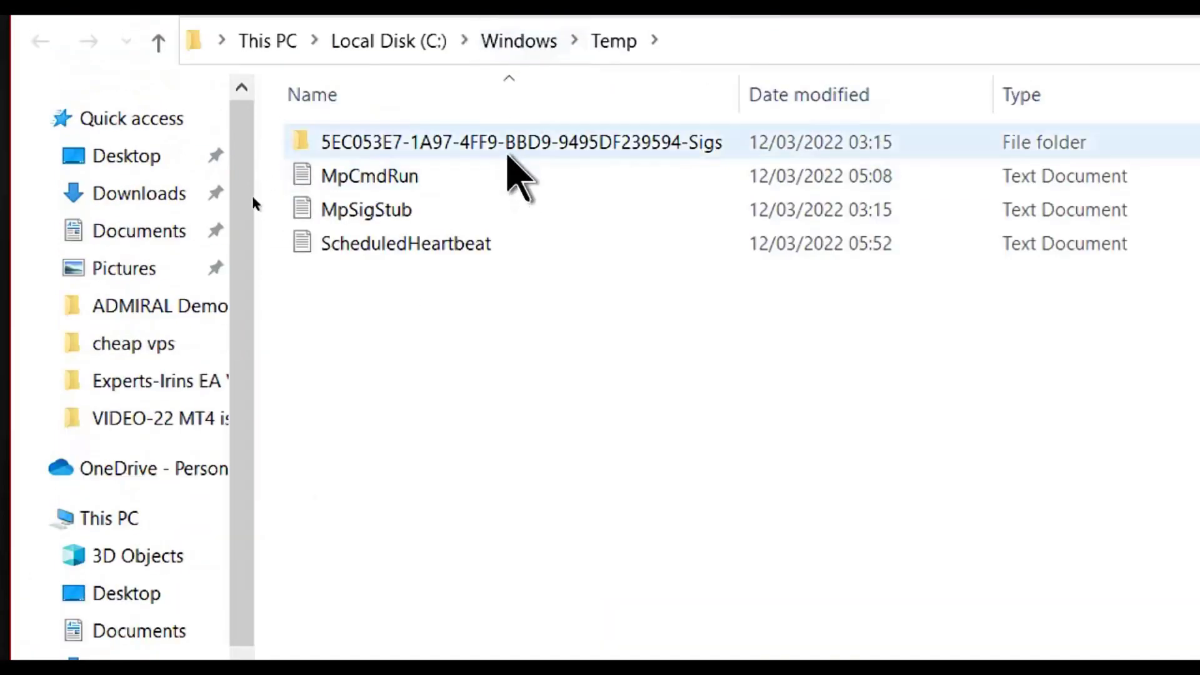
- Select all four items in the Windows Temp folder and delete them
left_click(508, 151)
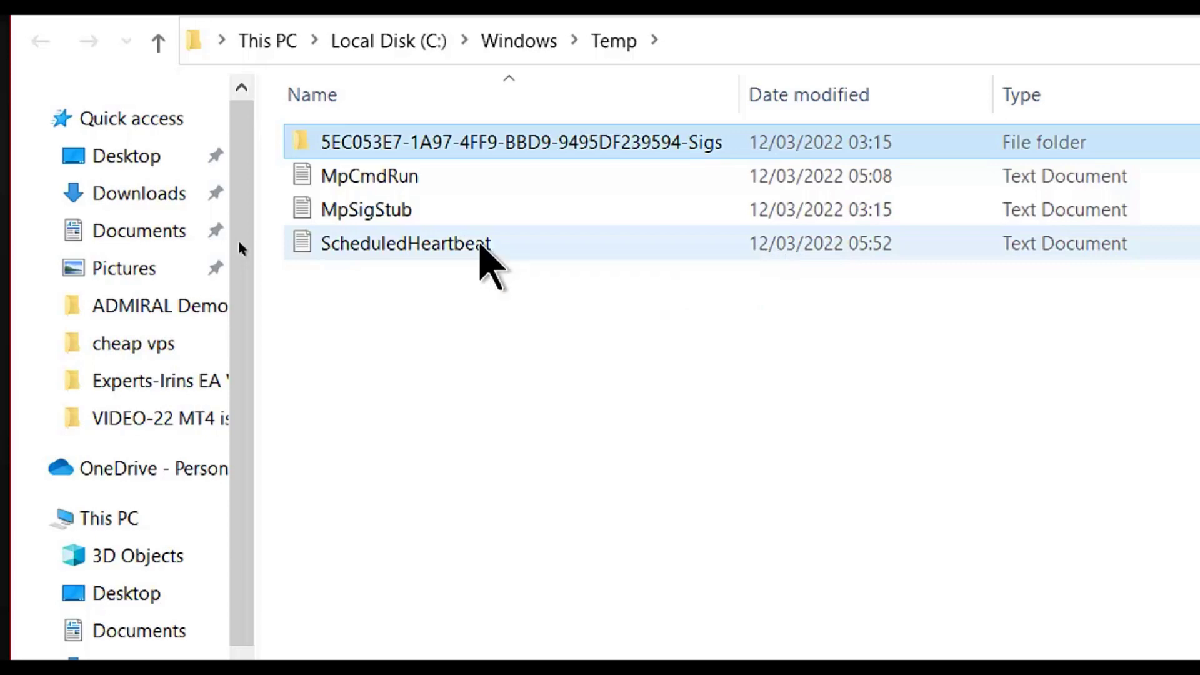
left_click(481, 247, "shift")
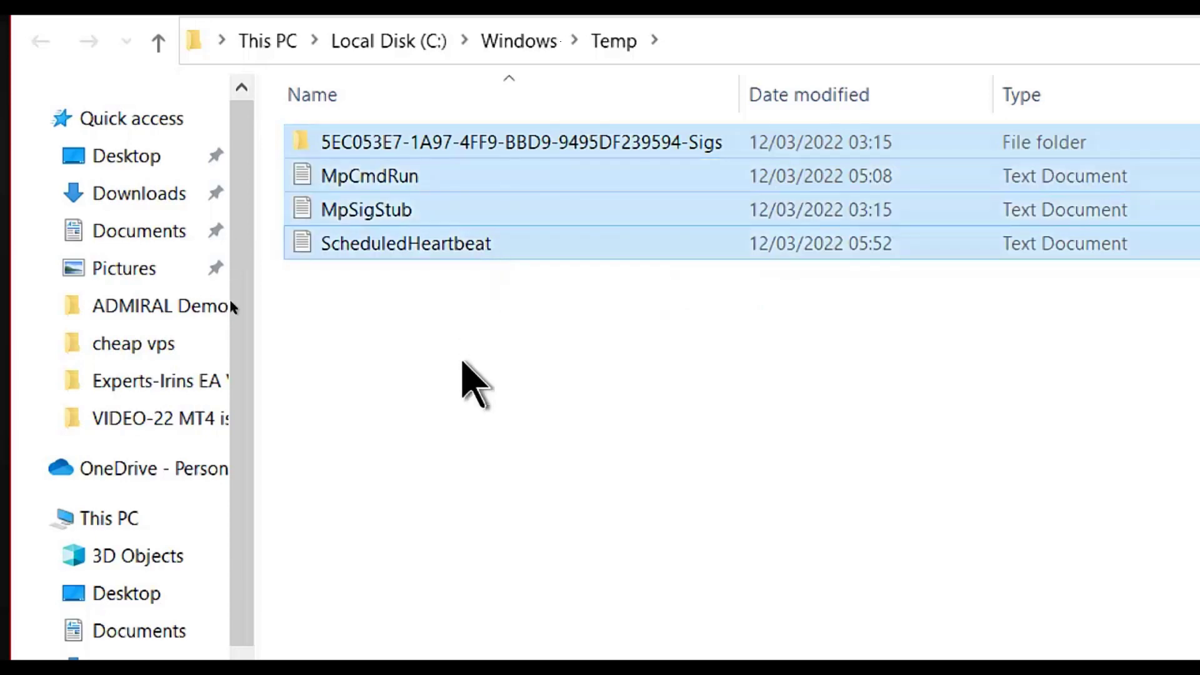
key("Delete")
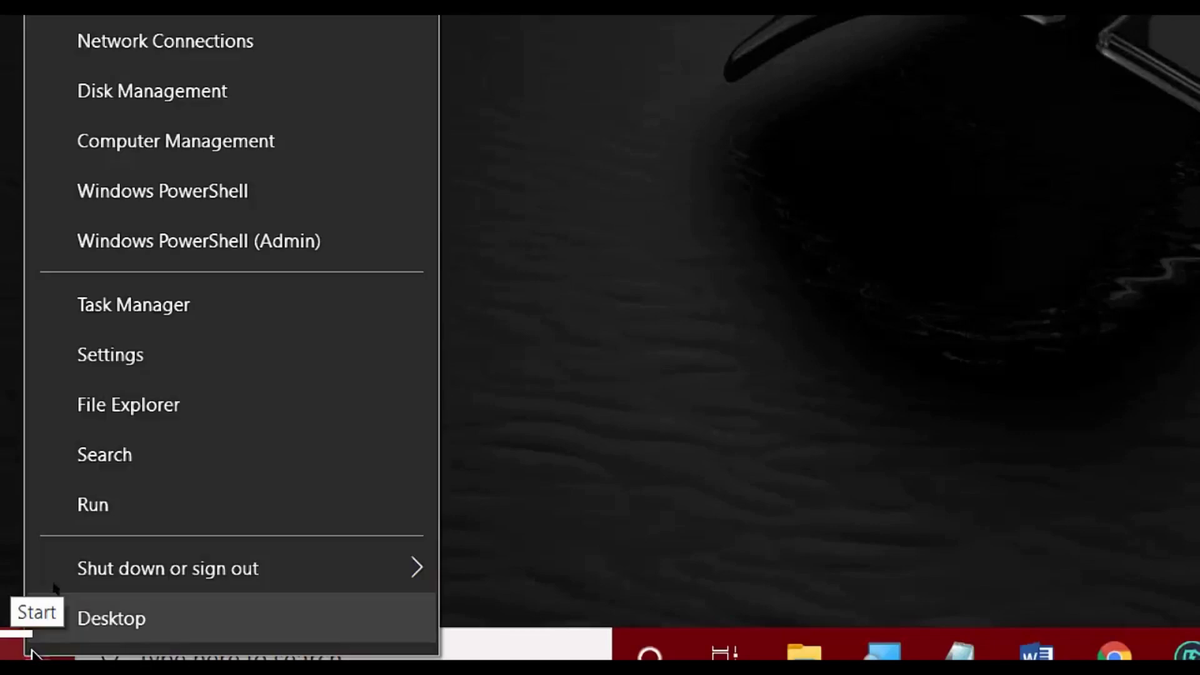
- Replace the previous Run entry with %temp% to open the AppData\Local\Temp folder
left_click(125, 503)
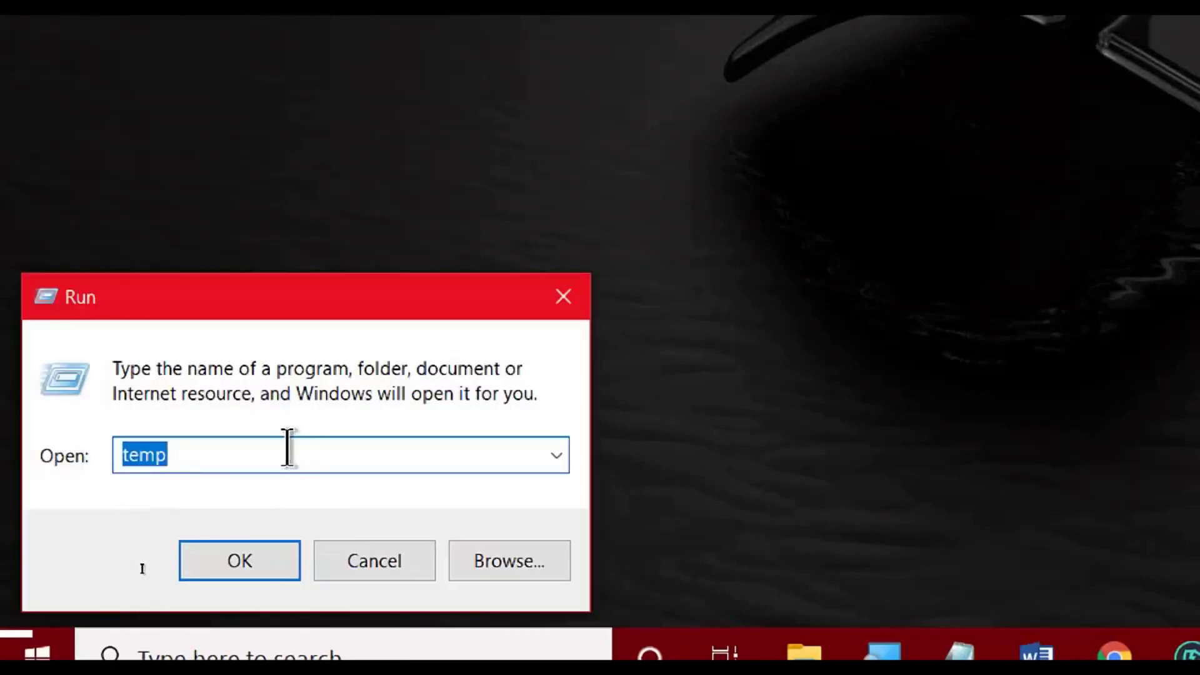
left_click(283, 453)
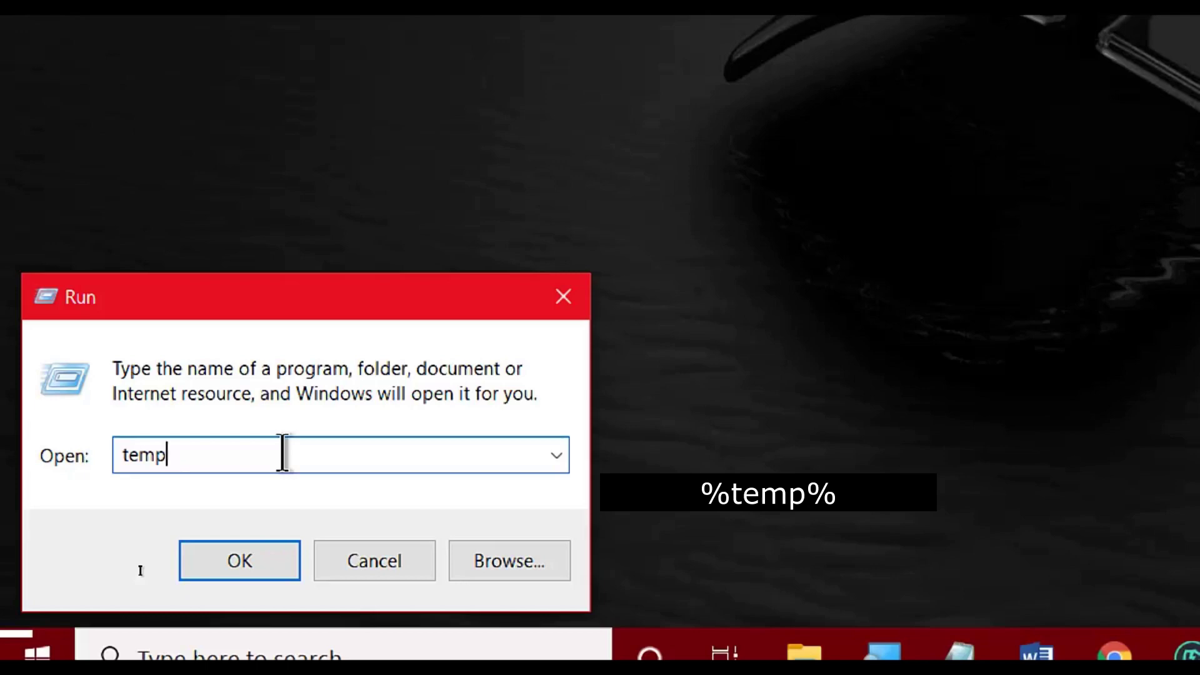
key("BackSpace")
key("BackSpace")
key("BackSpace")
key("BackSpace")
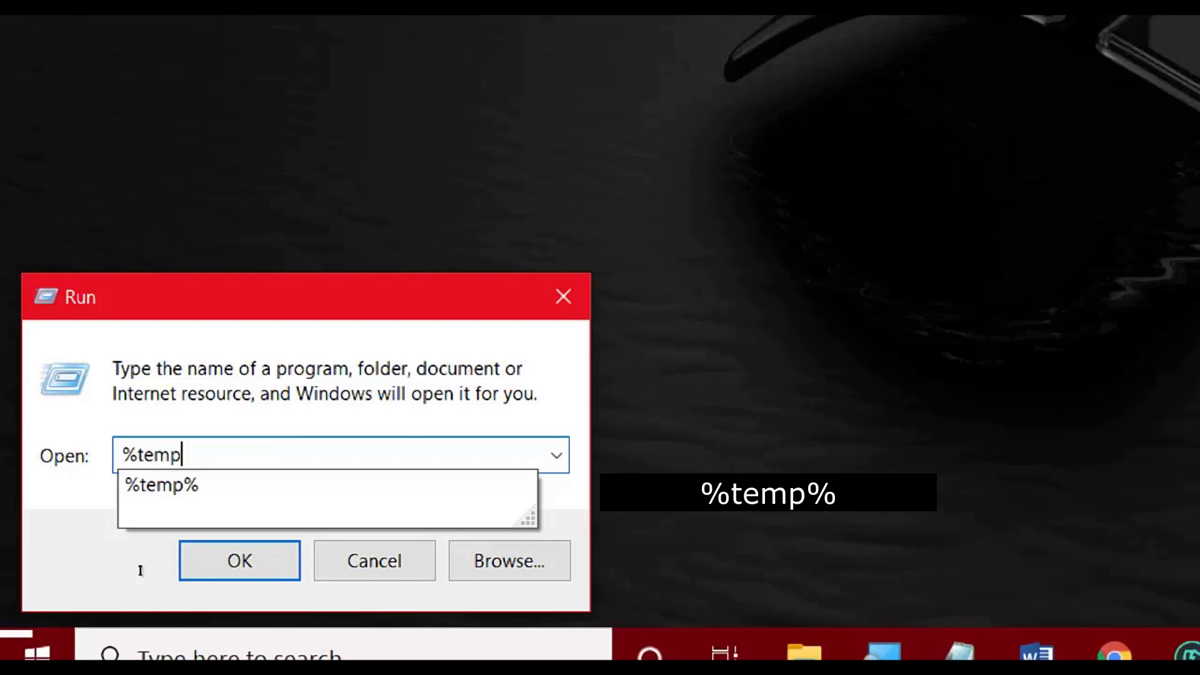
type("%")
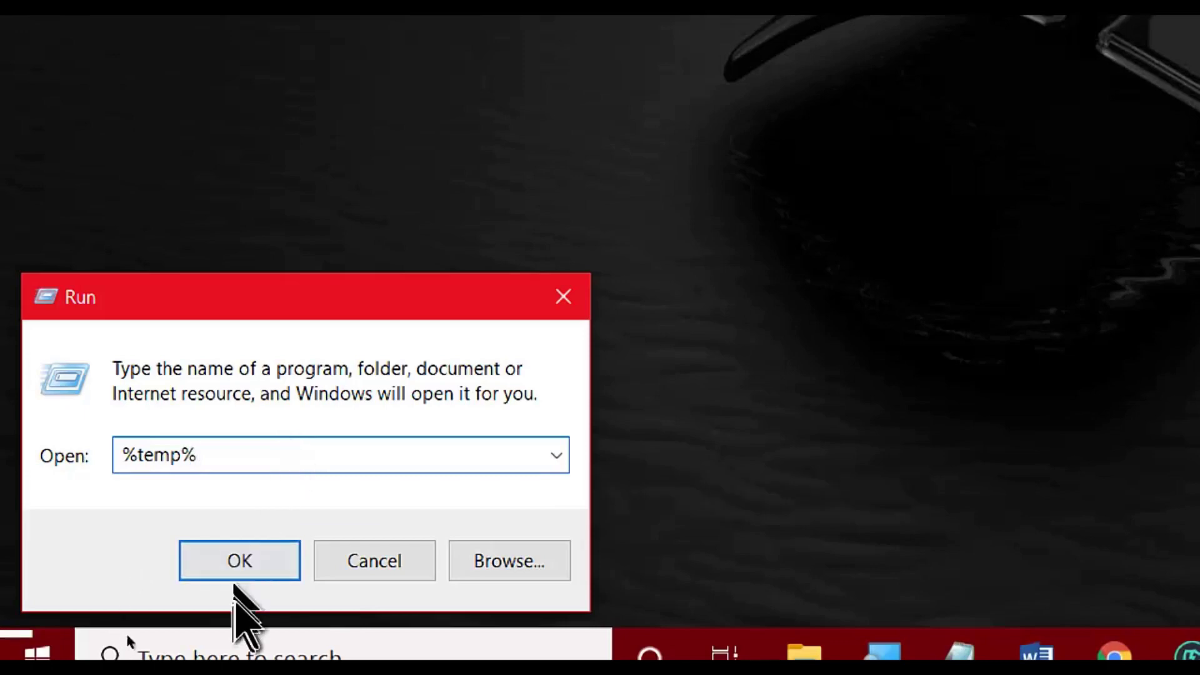
left_click(253, 553)
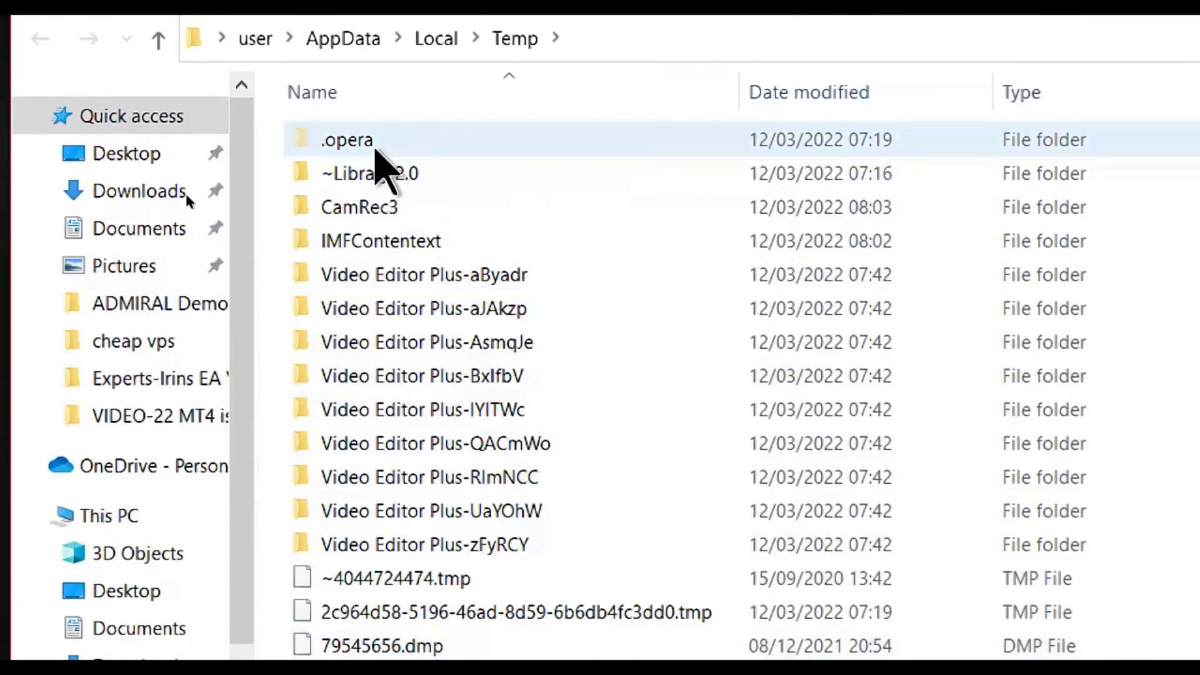
- Select everything in the local Temp folder and send it to Delete
left_click(375, 149)
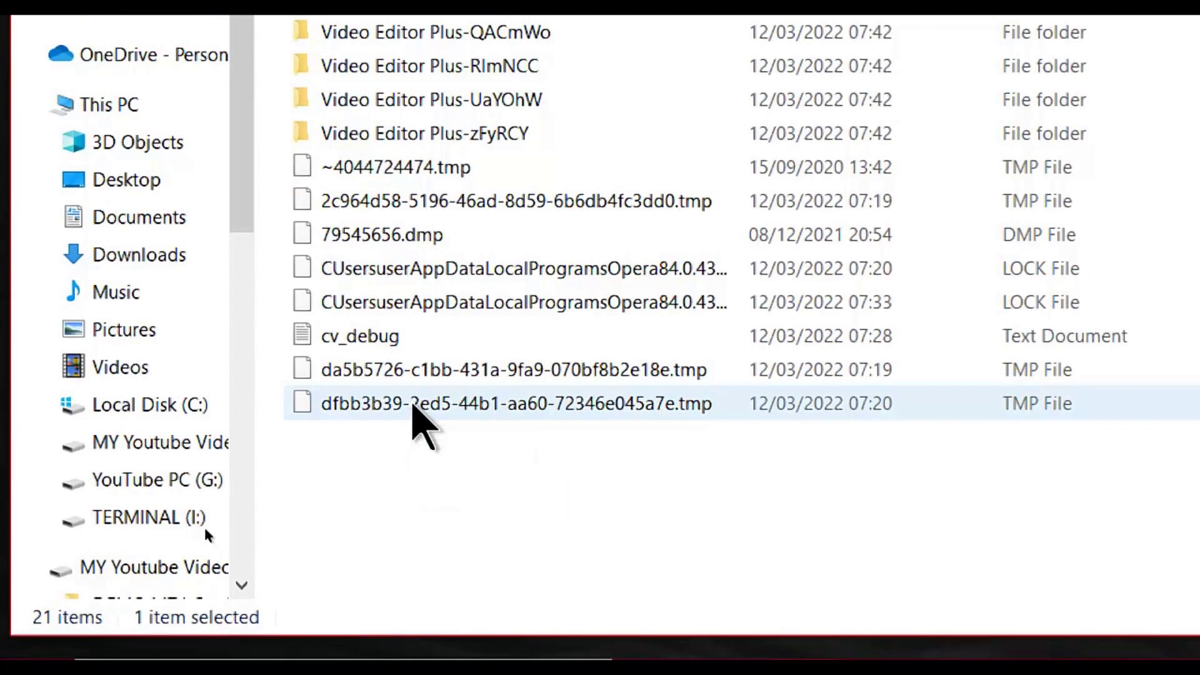
key("ctrl+a")
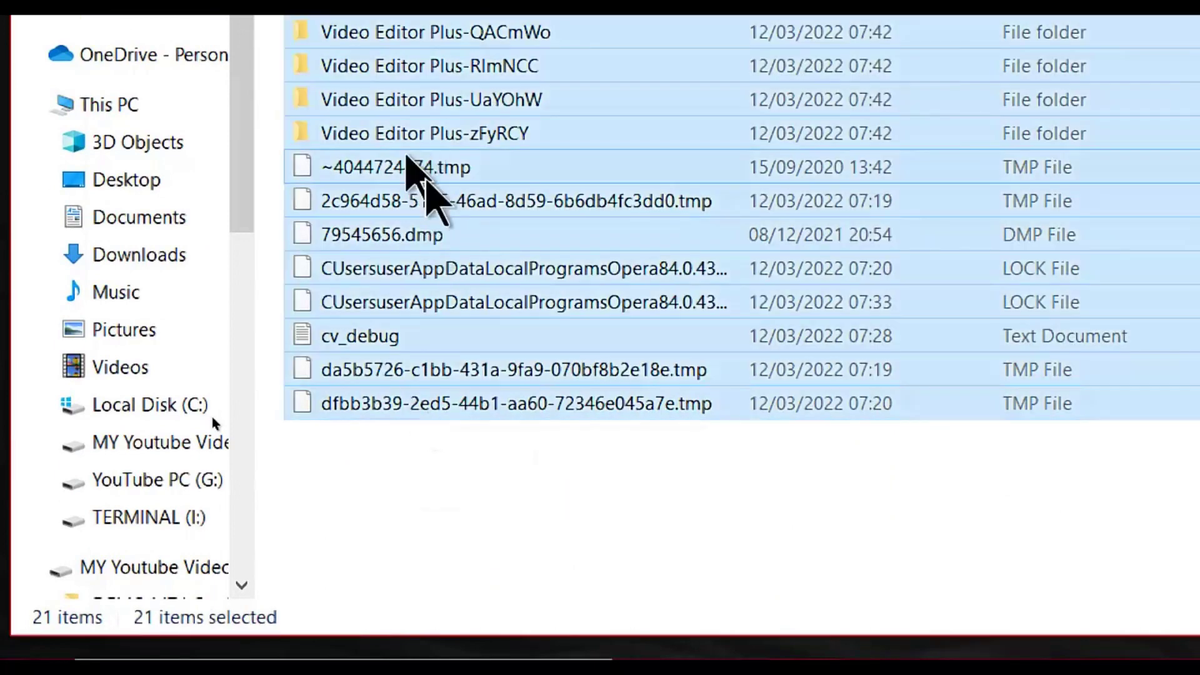
right_click(418, 163)
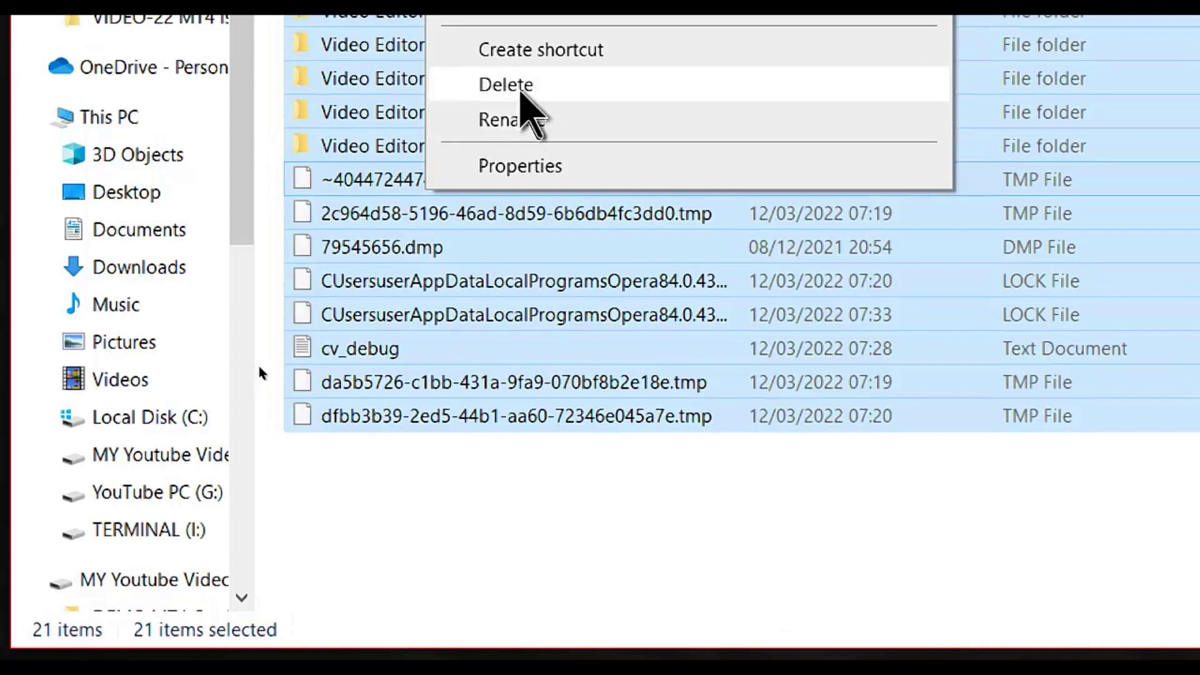
left_click(505, 85)
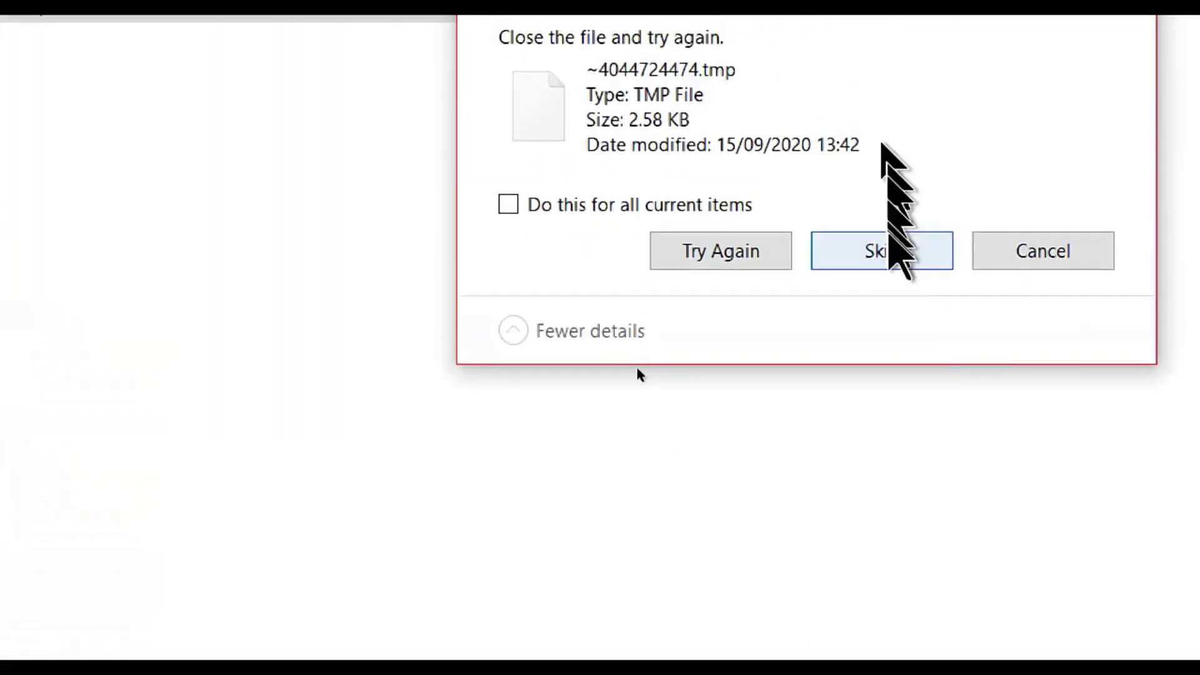
- Skip the in-use .tmp, 79545656.dmp and CamRec3 items, applying Skip to all locked items
left_click(887, 251)
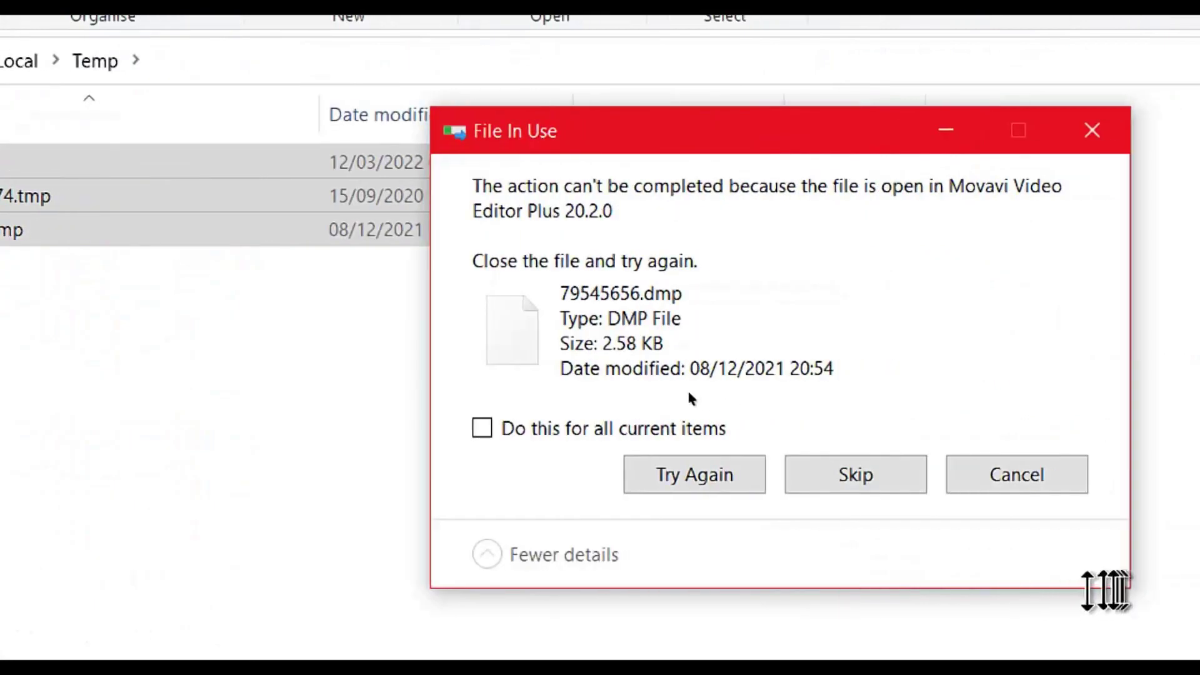
left_click(855, 476)
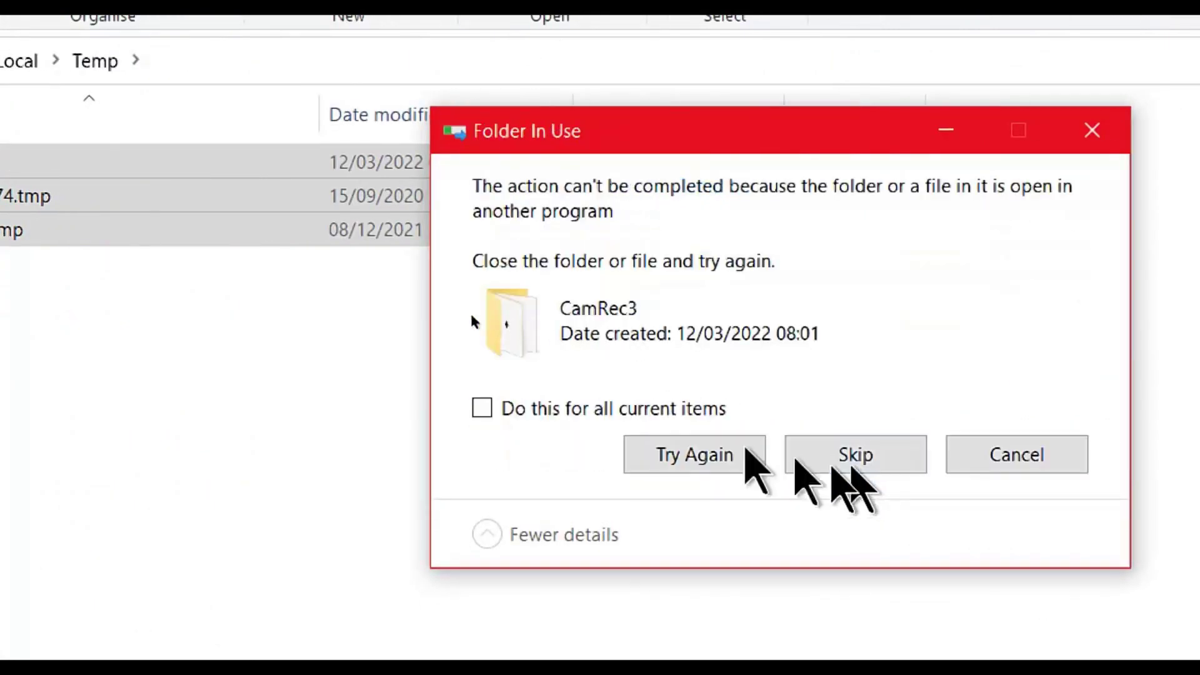
left_click(483, 408)
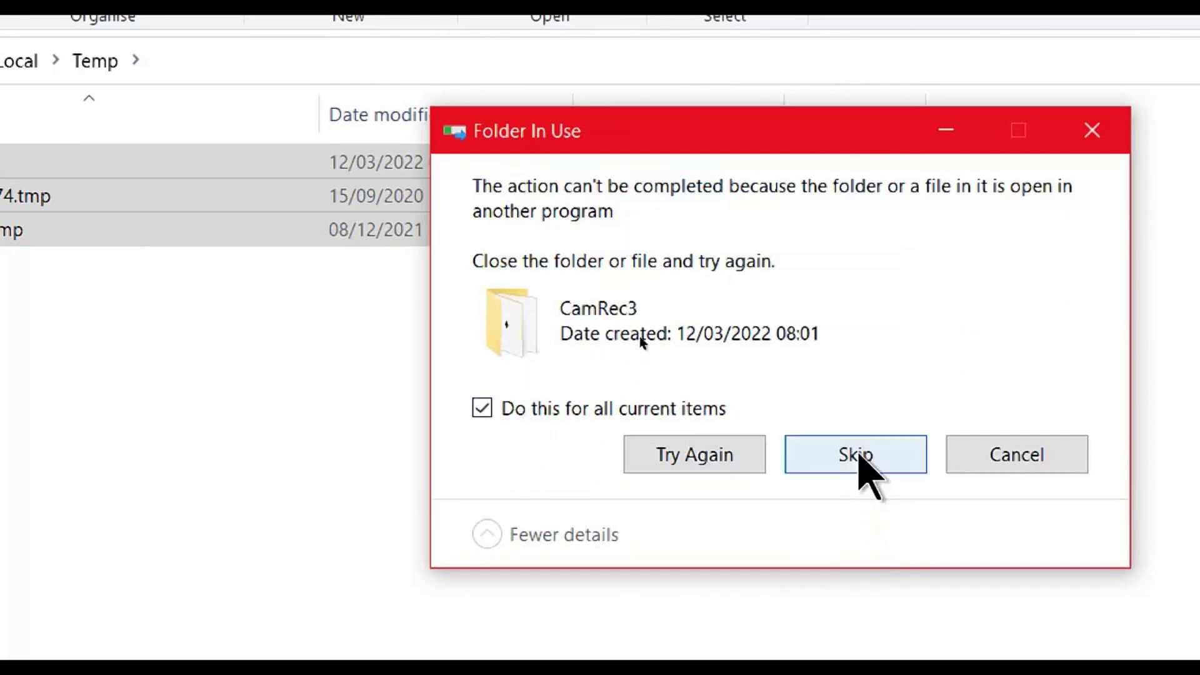
left_click(858, 455)
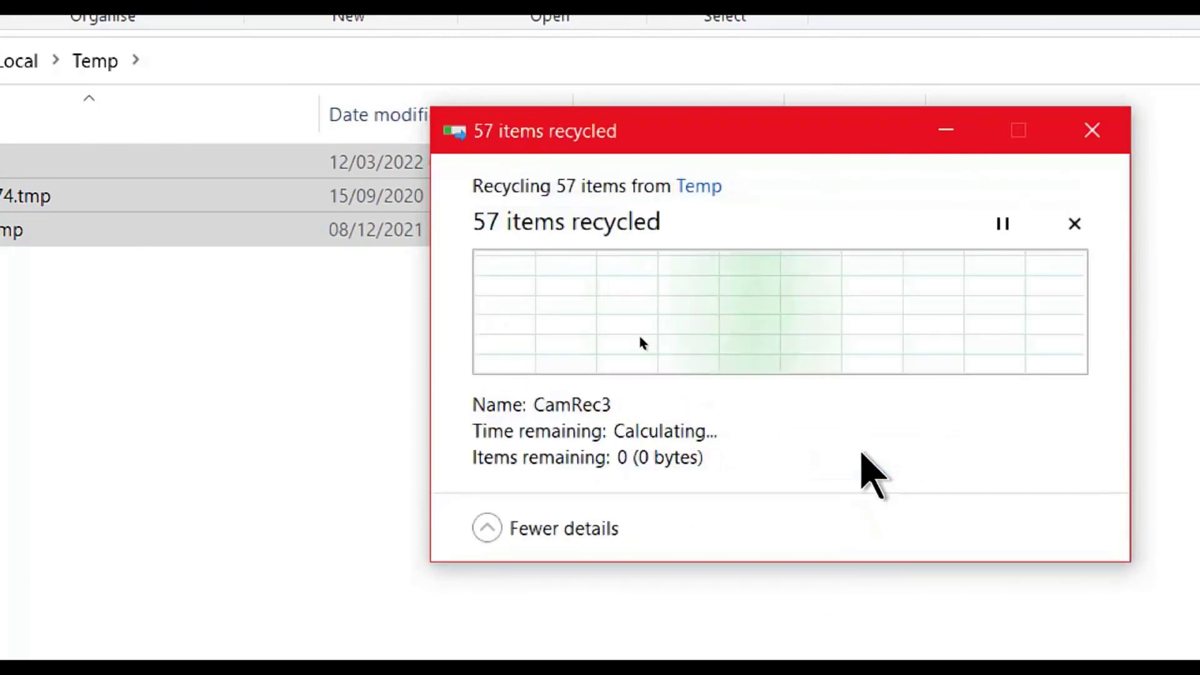